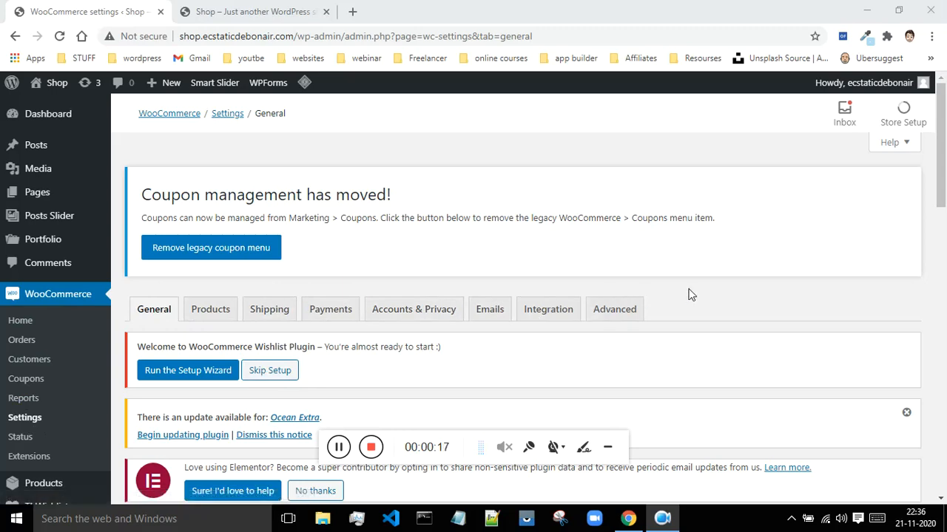
Step: Set the selling locations in the general options to Sell to specific countries
{"action": "scroll", "coordinate": [696, 290], "scroll_direction": "down", "scroll_amount": 2}
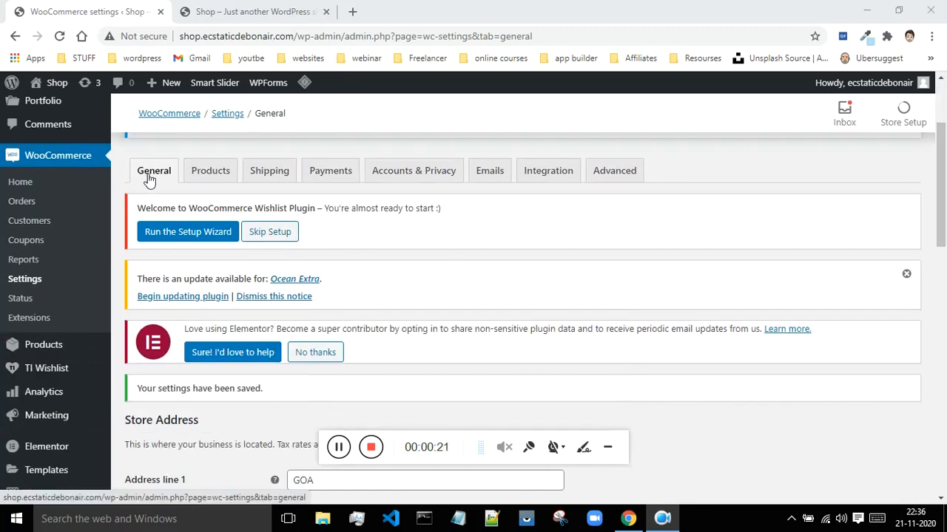
{"action": "scroll", "coordinate": [543, 203], "scroll_direction": "down", "scroll_amount": 4}
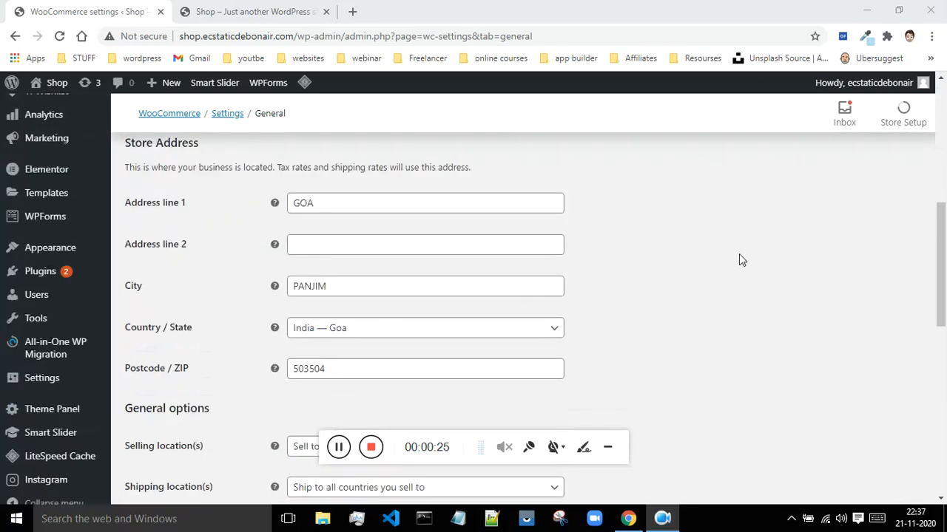
{"action": "left_click", "coordinate": [347, 204]}
{"action": "scroll", "coordinate": [551, 210], "scroll_direction": "down", "scroll_amount": 3}
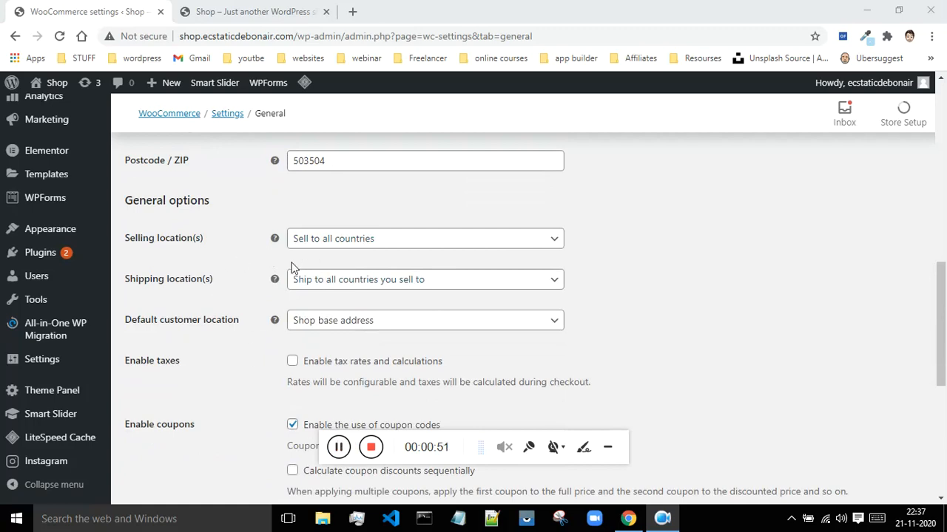
{"action": "left_click", "coordinate": [394, 238]}
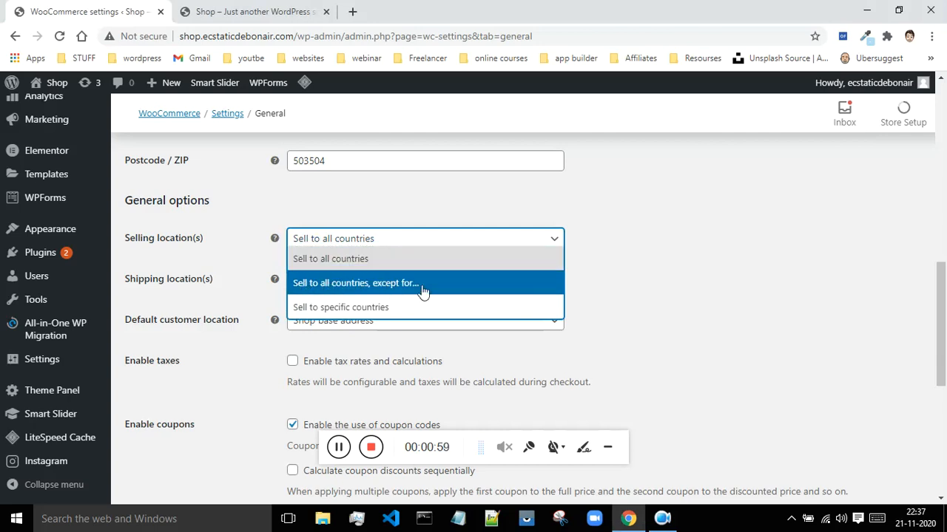
{"action": "left_click", "coordinate": [359, 307]}
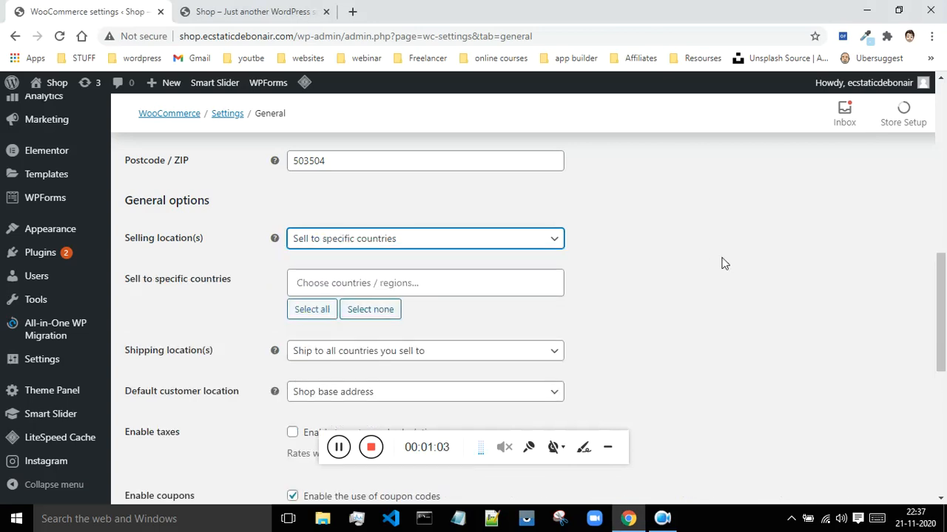
Step: Add India and Australia to the list of specific countries the store sells to
{"action": "left_click", "coordinate": [345, 287]}
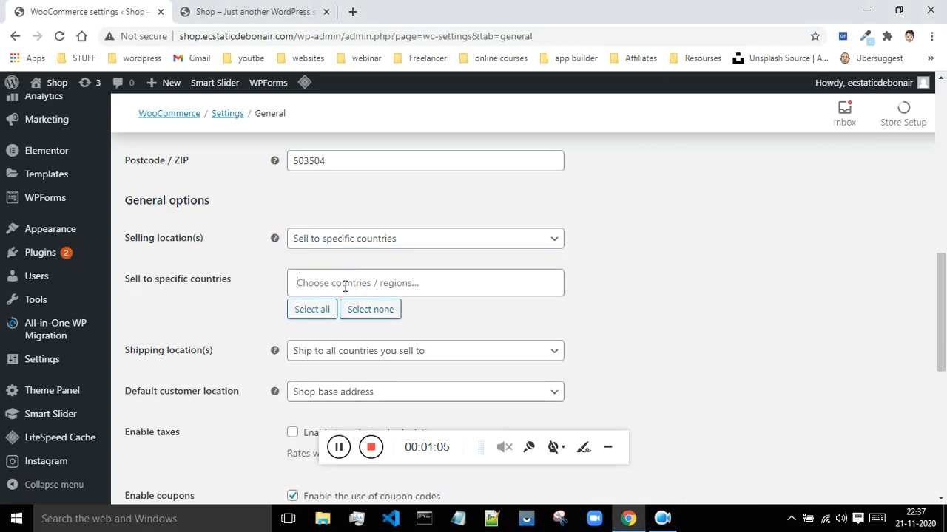
{"action": "scroll", "coordinate": [371, 353], "scroll_direction": "down", "scroll_amount": 3}
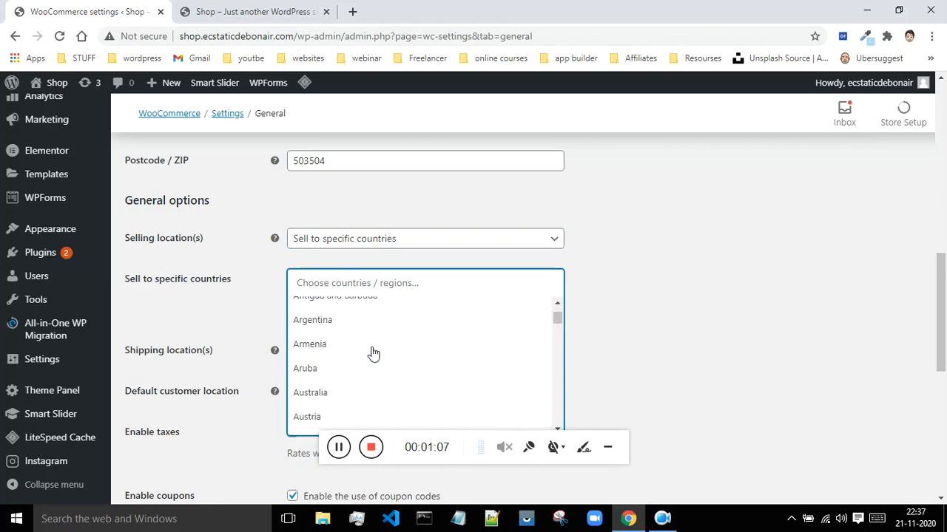
{"action": "scroll", "coordinate": [372, 353], "scroll_direction": "up", "scroll_amount": 3}
{"action": "left_click", "coordinate": [335, 280]}
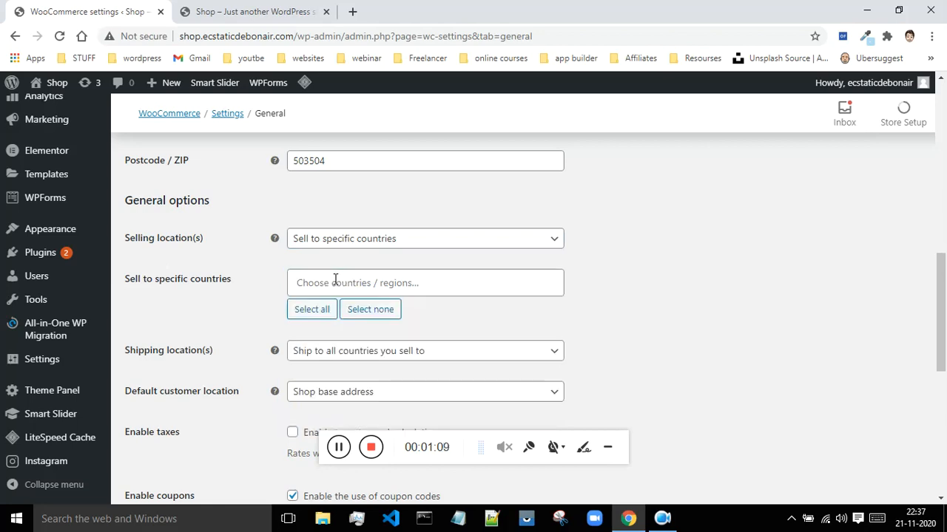
{"action": "left_click", "coordinate": [334, 281]}
{"action": "type", "text": "india"}
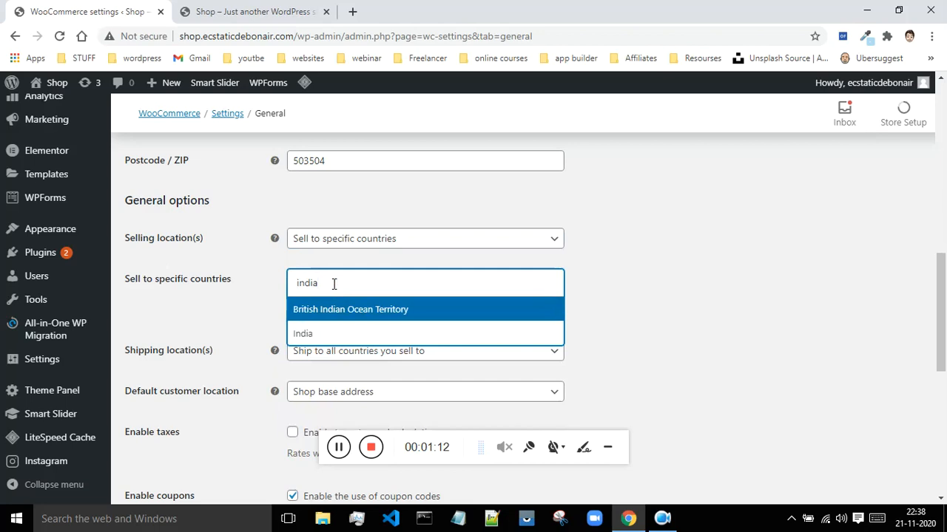
{"action": "left_click", "coordinate": [338, 330]}
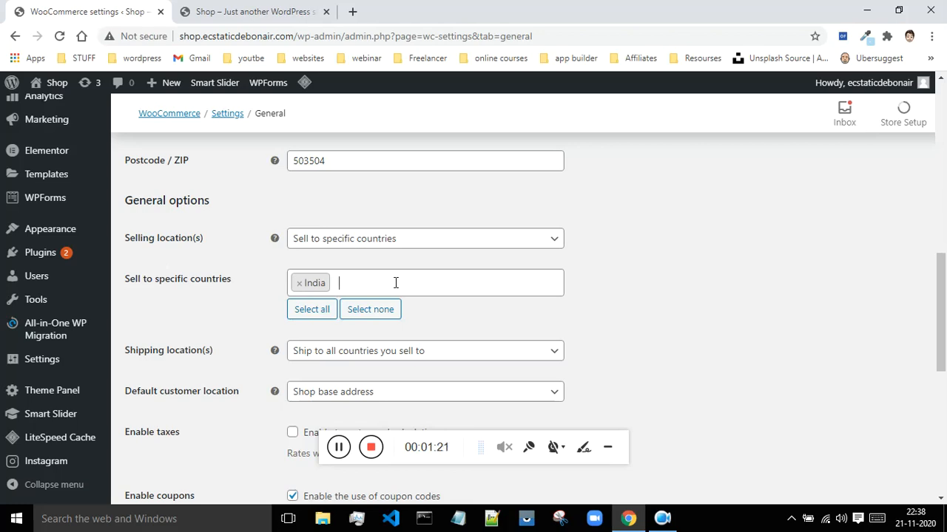
{"action": "type", "text": "u"}
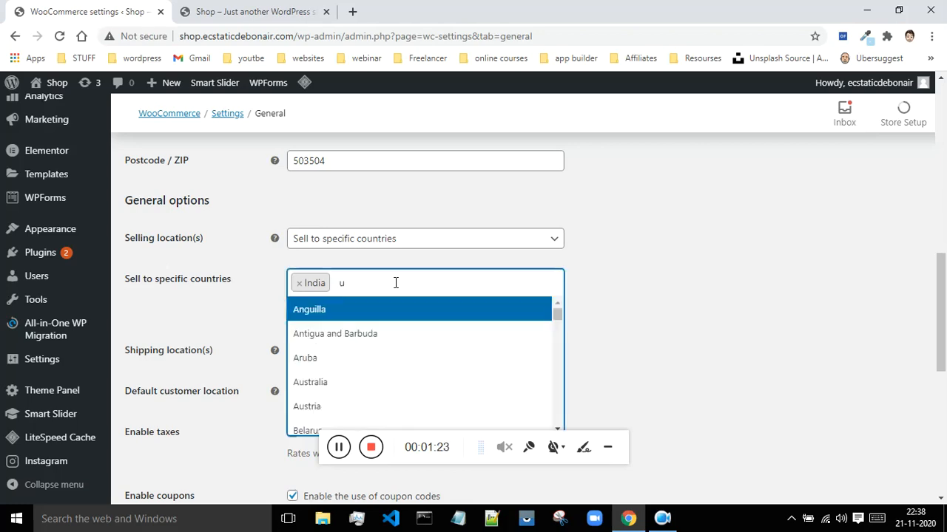
{"action": "left_click", "coordinate": [368, 389]}
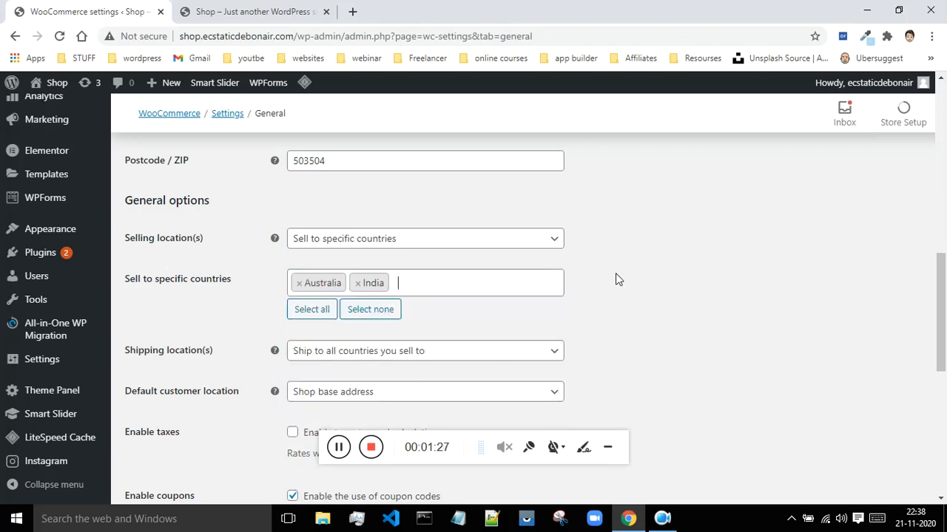
Step: Set the shipping locations to Ship to all countries
{"action": "scroll", "coordinate": [627, 270], "scroll_direction": "down", "scroll_amount": 1}
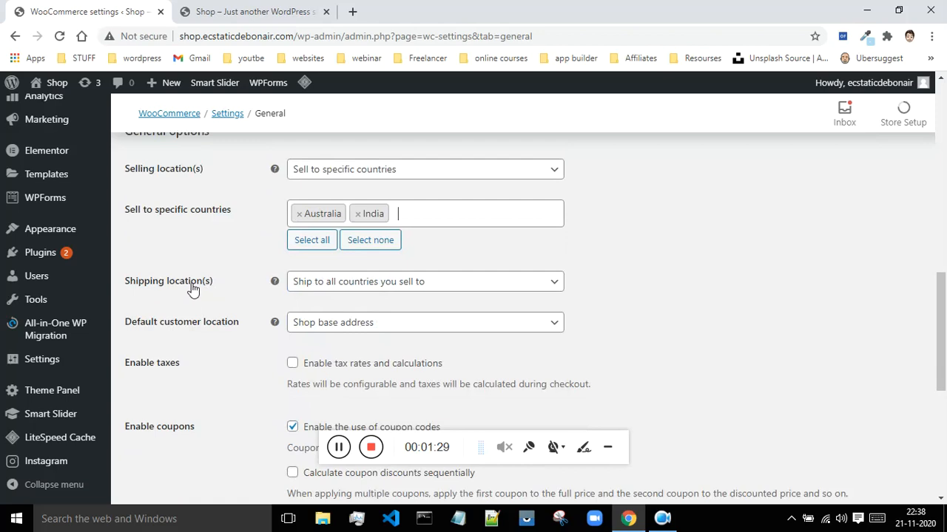
{"action": "left_click", "coordinate": [374, 287]}
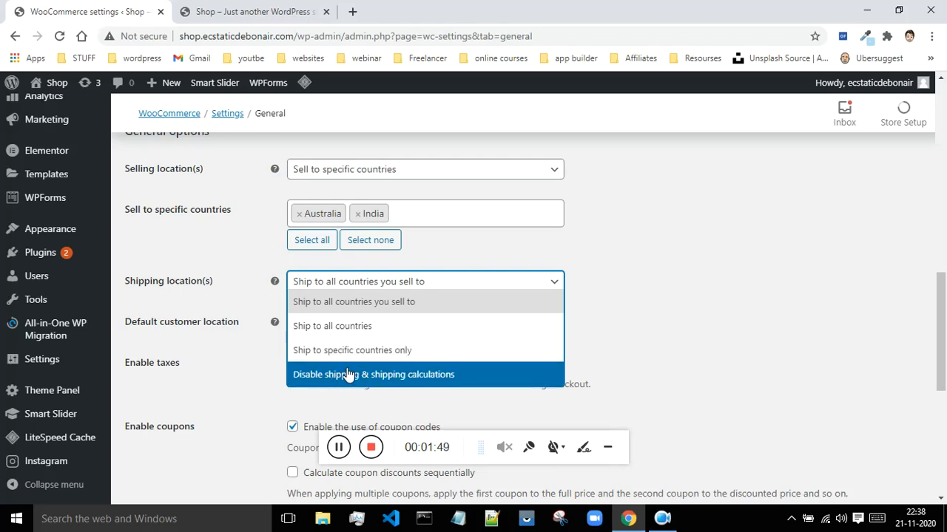
{"action": "left_click", "coordinate": [329, 331]}
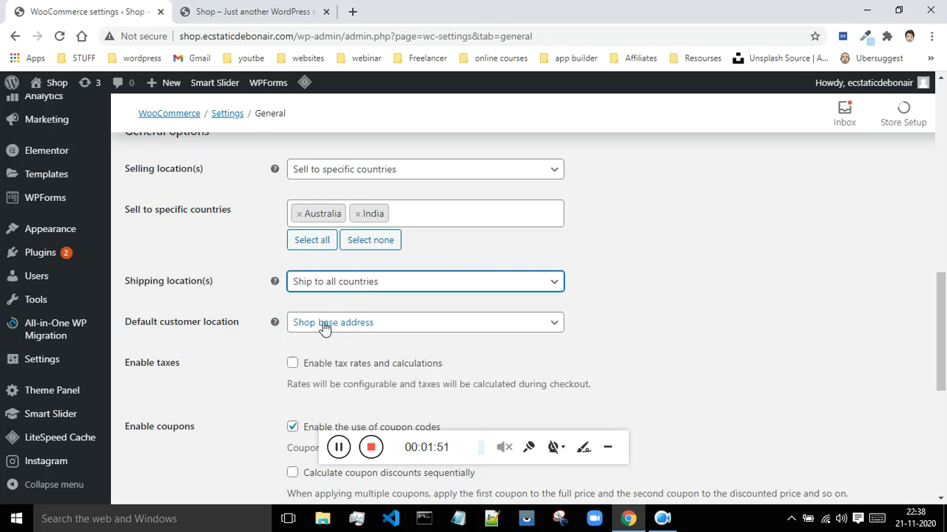
Step: Switch the default customer location to Geolocate and back to Shop base address
{"action": "scroll", "coordinate": [716, 315], "scroll_direction": "down", "scroll_amount": 1}
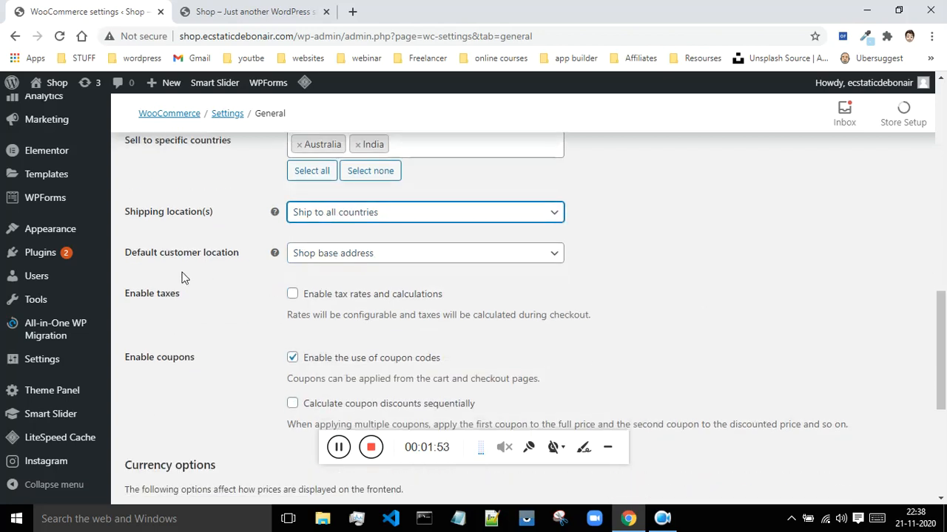
{"action": "left_click", "coordinate": [422, 263]}
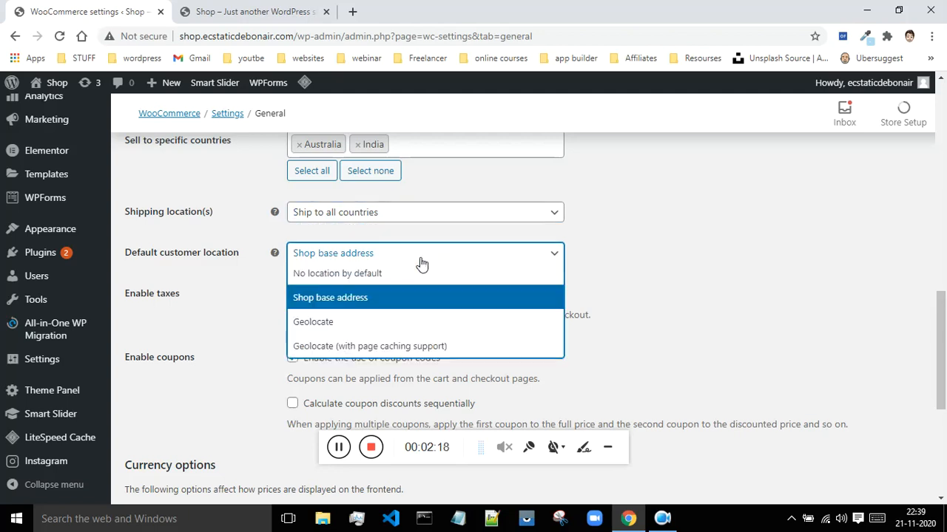
{"action": "left_click", "coordinate": [344, 325]}
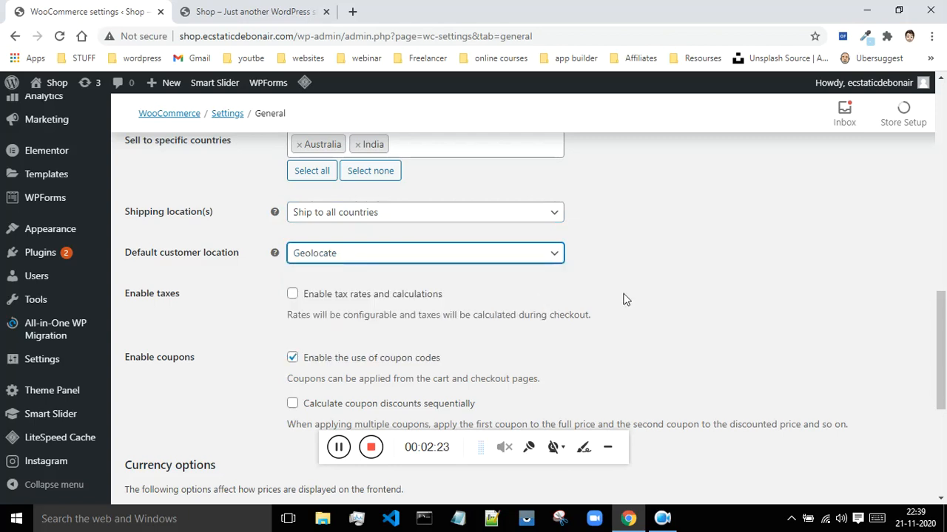
{"action": "left_click", "coordinate": [420, 264]}
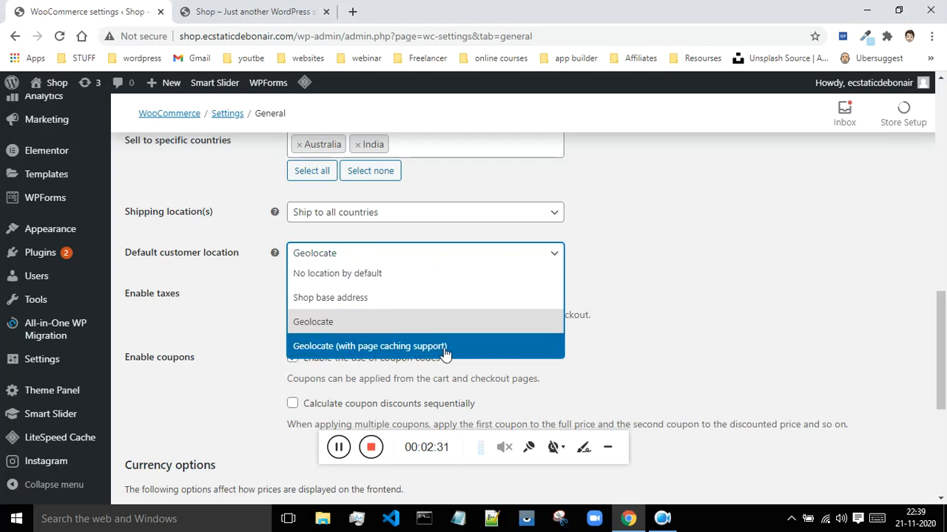
{"action": "left_click", "coordinate": [341, 299]}
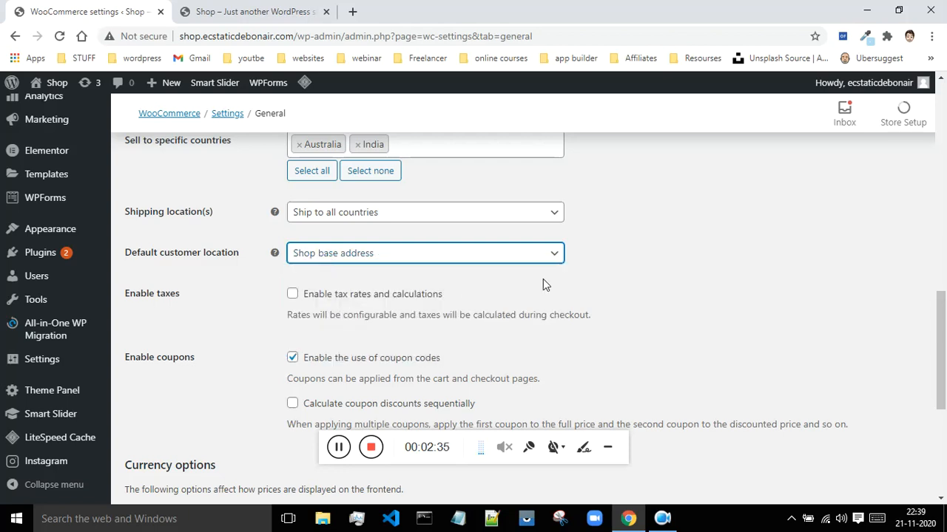
Step: Enable tax rates and calculations for the store
{"action": "scroll", "coordinate": [614, 266], "scroll_direction": "down", "scroll_amount": 1}
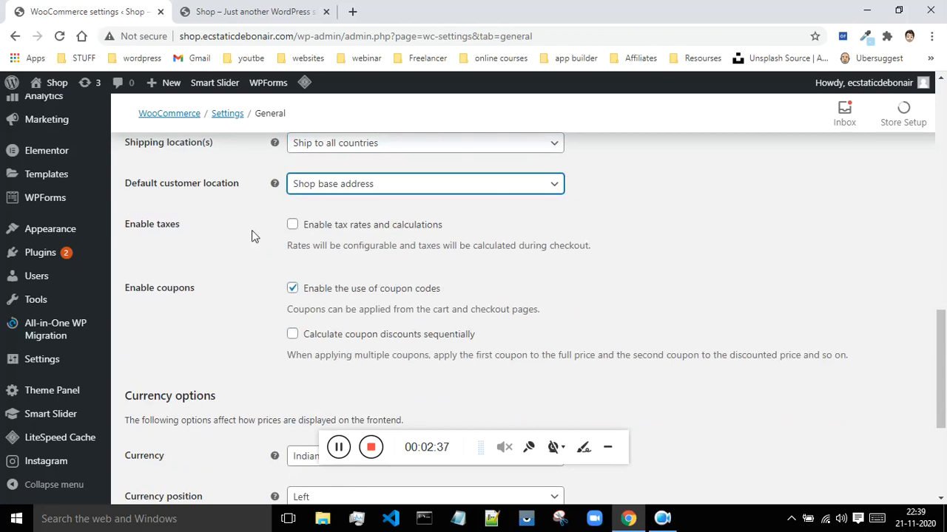
{"action": "left_click", "coordinate": [292, 226]}
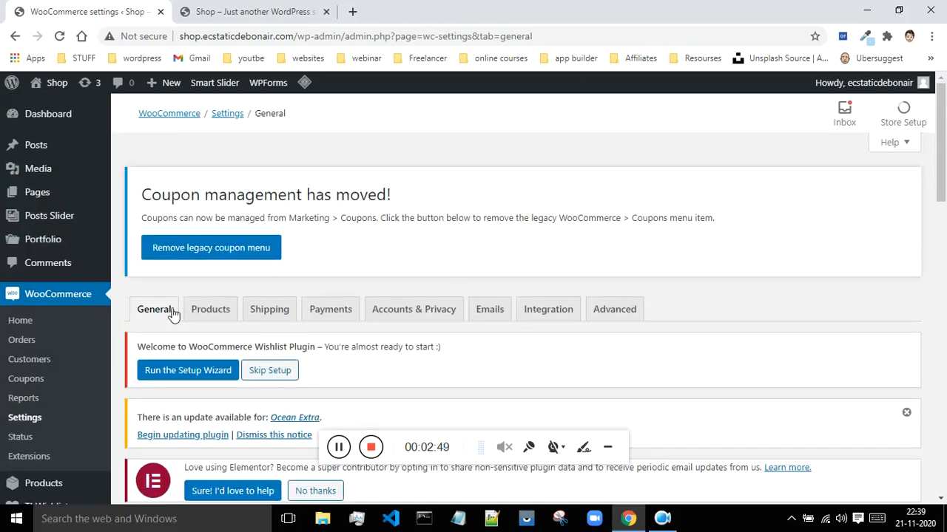
{"action": "scroll", "coordinate": [520, 324], "scroll_direction": "down", "scroll_amount": 3}
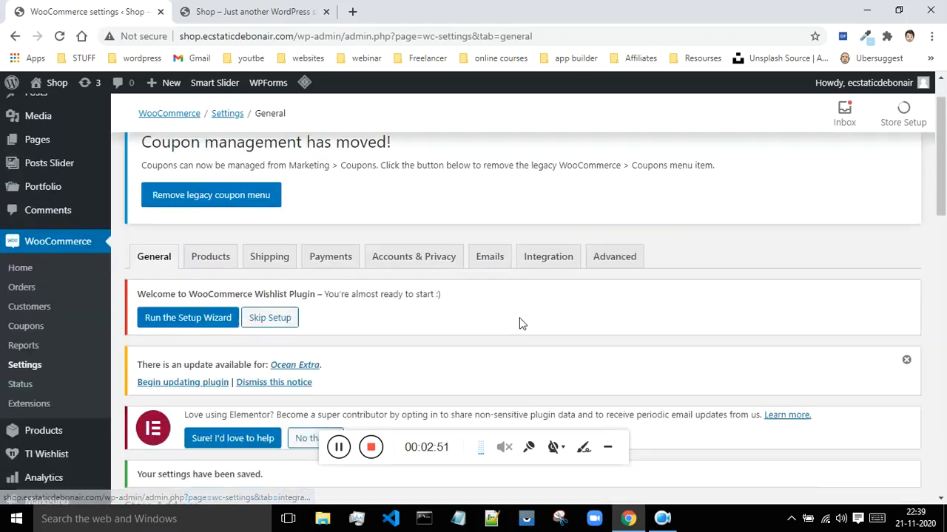
{"action": "scroll", "coordinate": [583, 292], "scroll_direction": "down", "scroll_amount": 10}
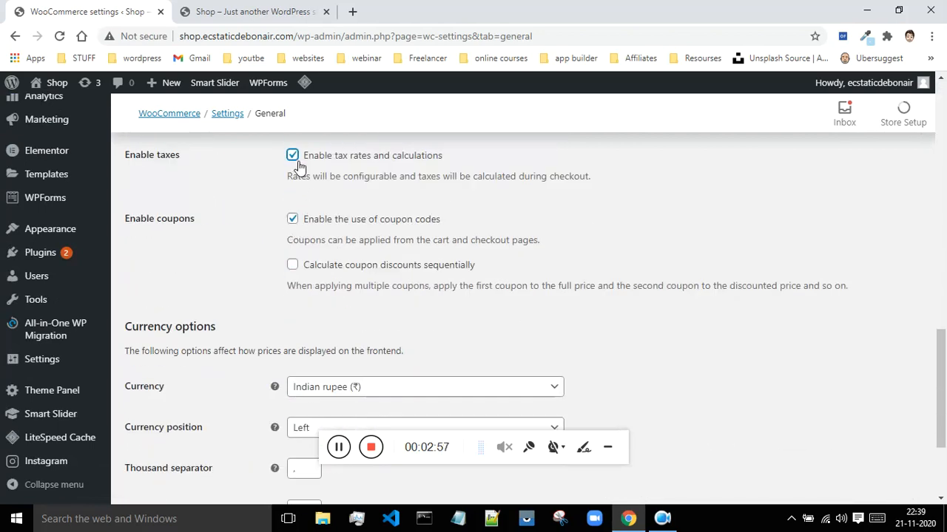
{"action": "scroll", "coordinate": [303, 189], "scroll_direction": "up", "scroll_amount": 12}
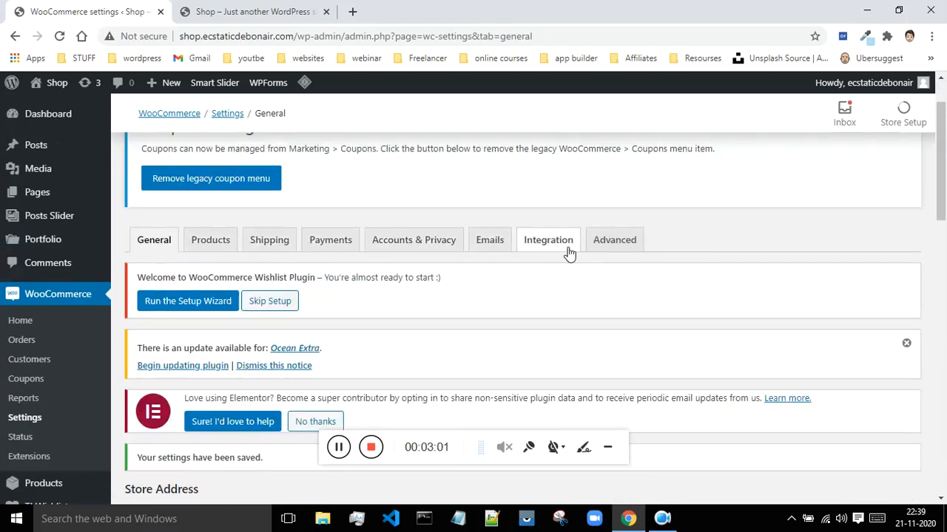
{"action": "scroll", "coordinate": [628, 245], "scroll_direction": "down", "scroll_amount": 5}
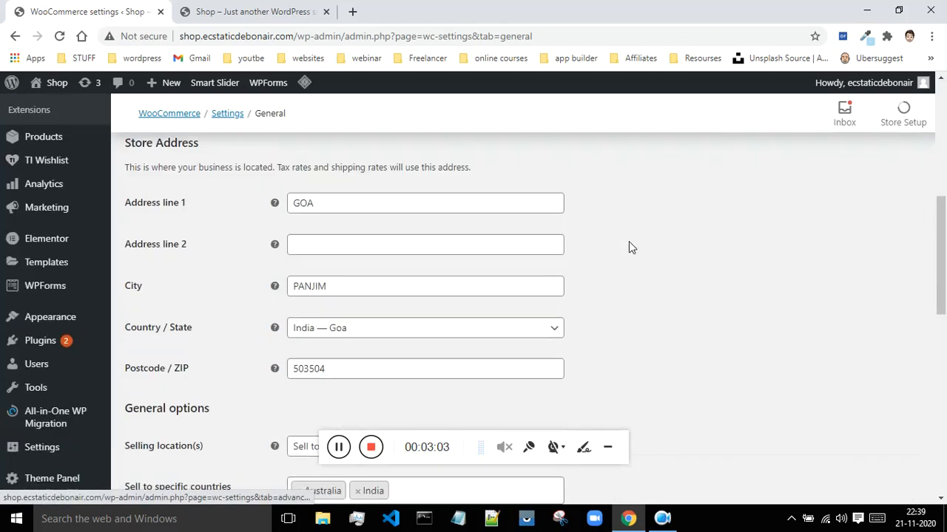
{"action": "scroll", "coordinate": [629, 246], "scroll_direction": "up", "scroll_amount": 5}
{"action": "scroll", "coordinate": [503, 201], "scroll_direction": "down", "scroll_amount": 10}
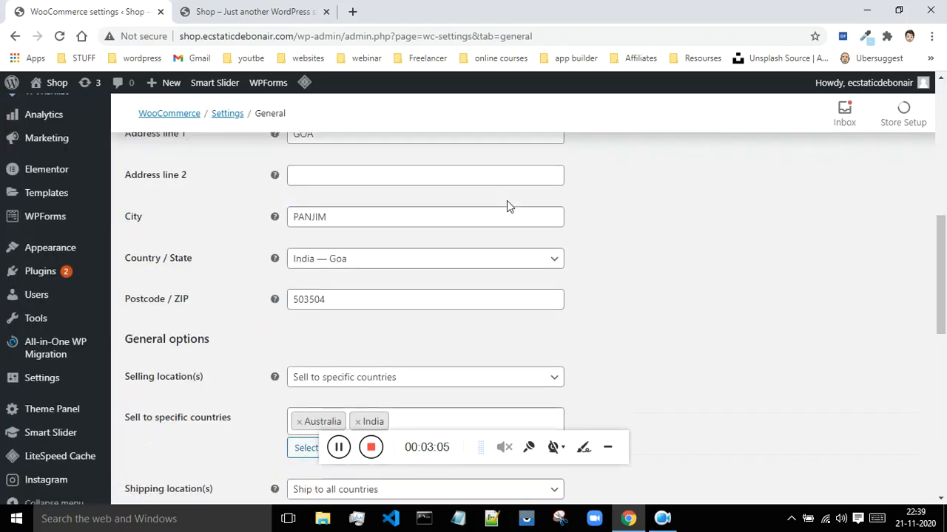
Step: Turn on sequential calculation of coupon discounts and choose Indian rupee (₹) as the store currency
{"action": "scroll", "coordinate": [605, 219], "scroll_direction": "down", "scroll_amount": 2}
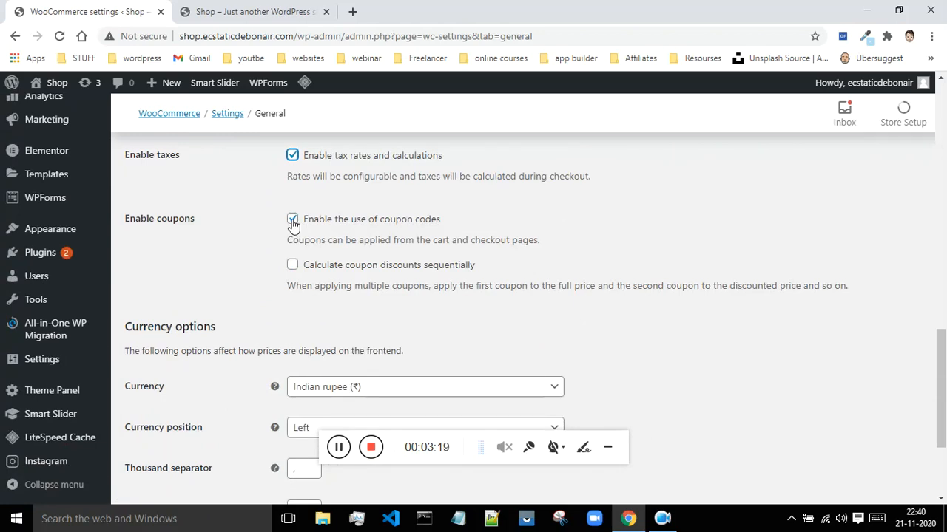
{"action": "left_click", "coordinate": [292, 265]}
{"action": "scroll", "coordinate": [596, 283], "scroll_direction": "down", "scroll_amount": 2}
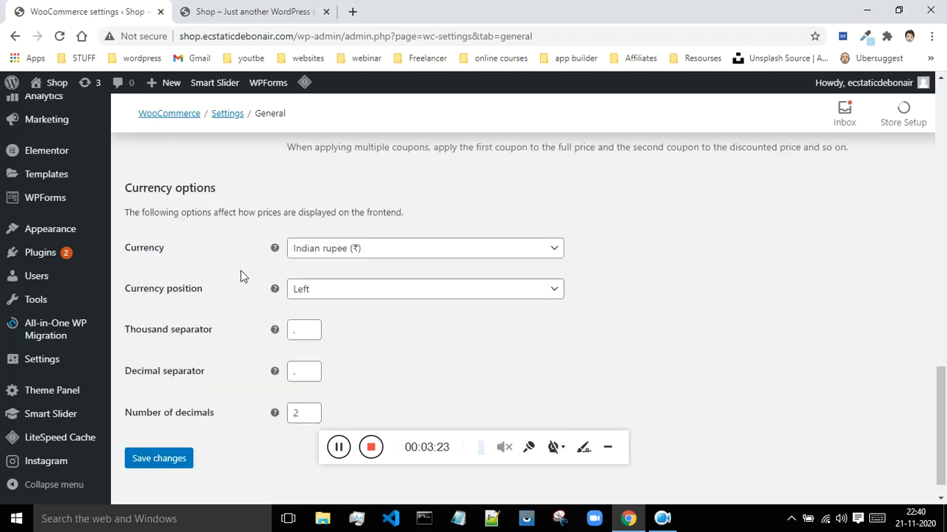
{"action": "left_click", "coordinate": [372, 252]}
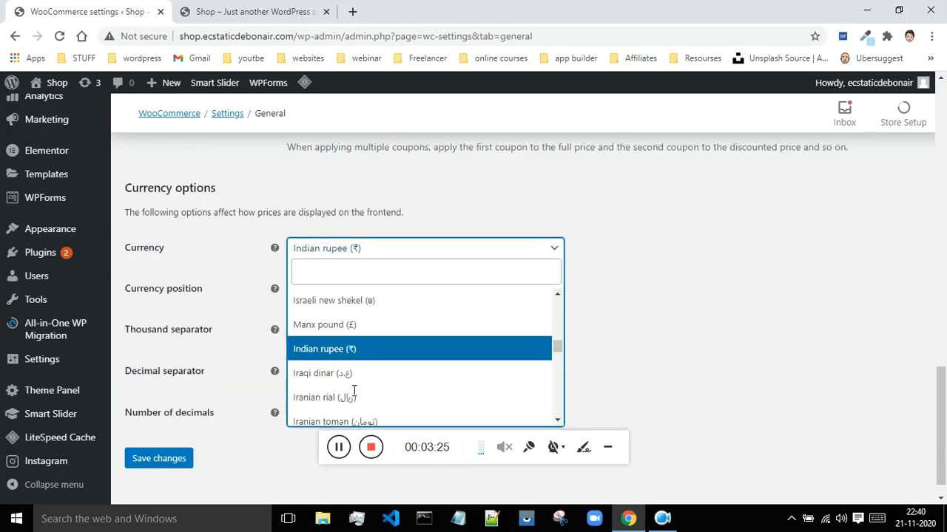
{"action": "left_click", "coordinate": [312, 358]}
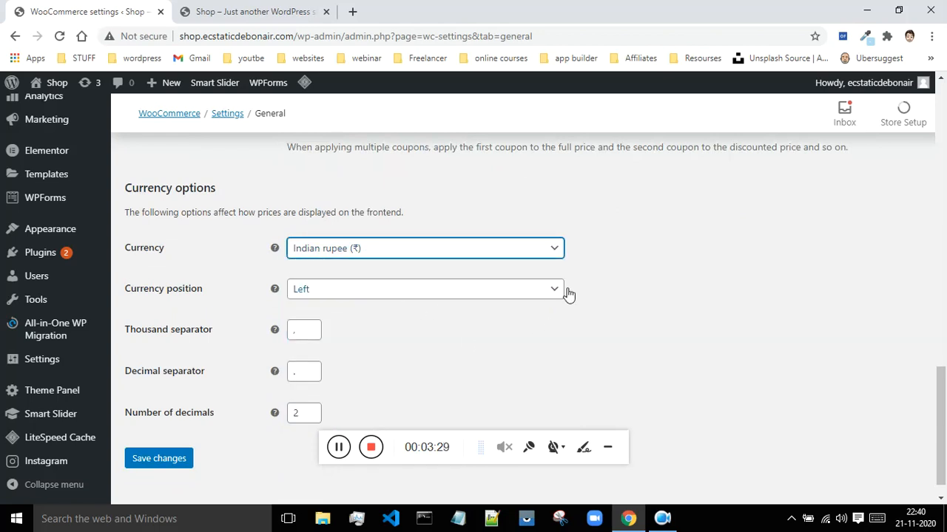
Step: Write the sample amount 1,00 in Notepad and return to the thousand separator field in the browser's currency options
{"action": "scroll", "coordinate": [604, 305], "scroll_direction": "down", "scroll_amount": 1}
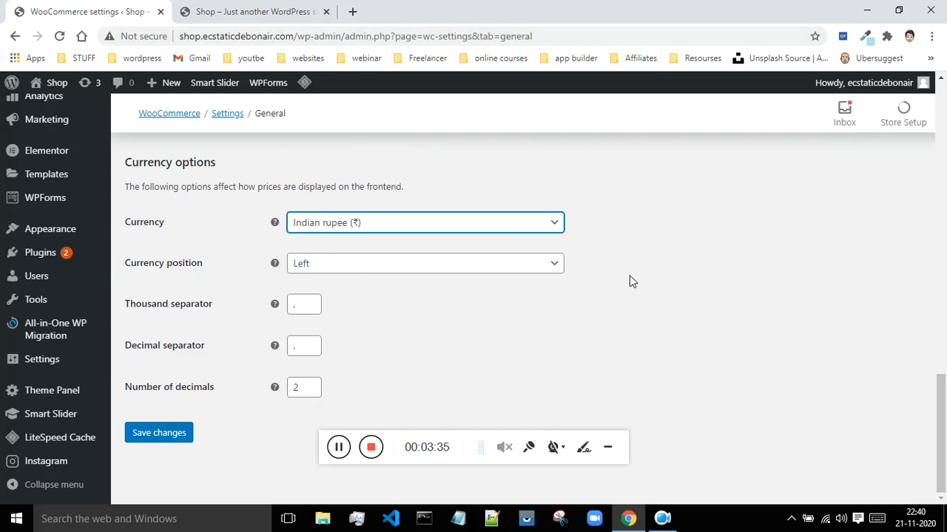
{"action": "left_click", "coordinate": [458, 518]}
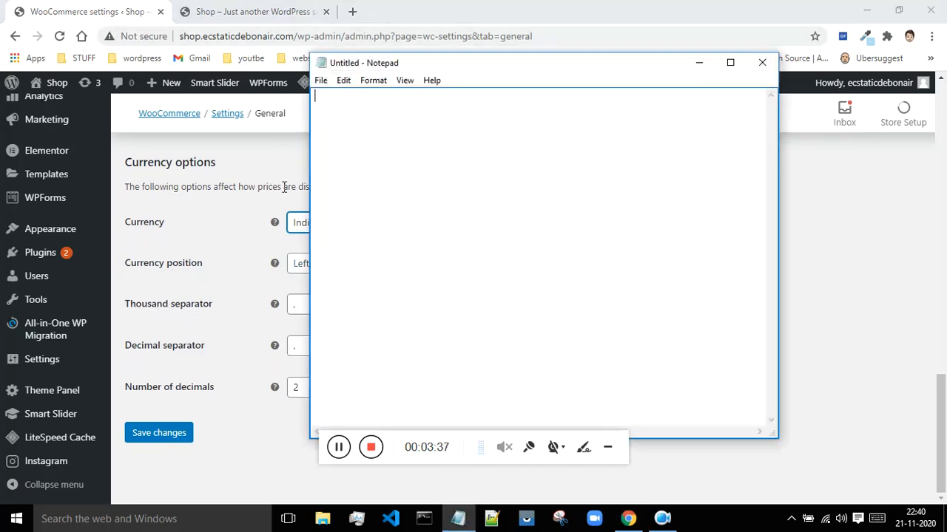
{"action": "type", "text": "1,00"}
{"action": "left_click", "coordinate": [258, 446]}
{"action": "left_click", "coordinate": [298, 305]}
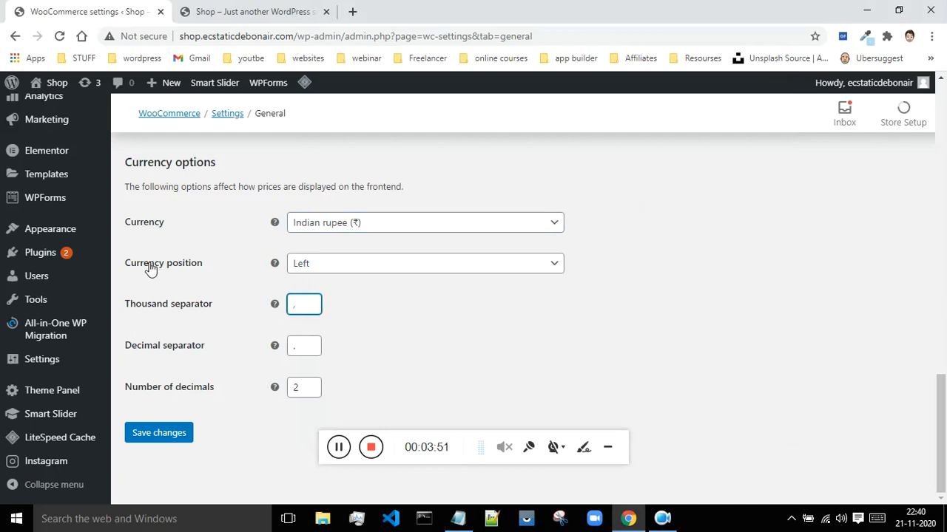
{"action": "mouse_move", "coordinate": [274, 268]}
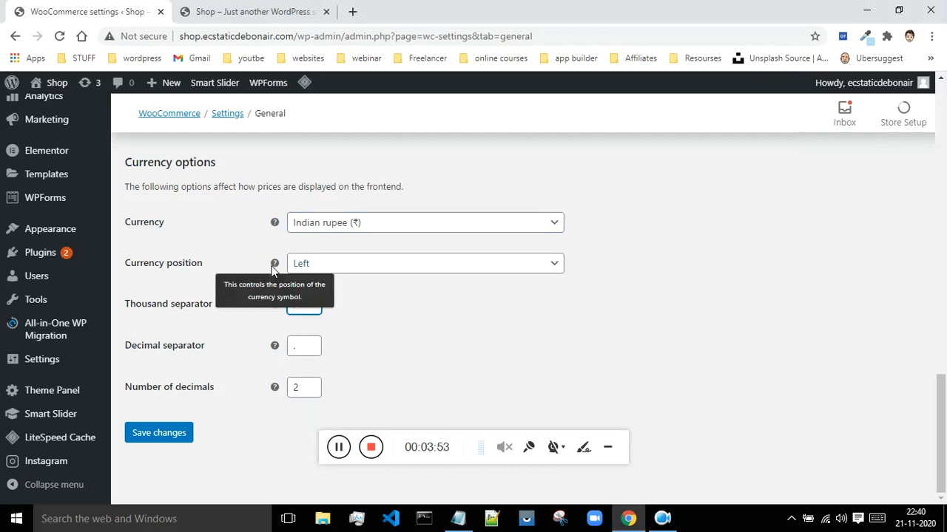
Step: Switch to Notepad, extend the sample amount to $1,000 and move the note aside so the currency settings remain readable
{"action": "left_click", "coordinate": [458, 518]}
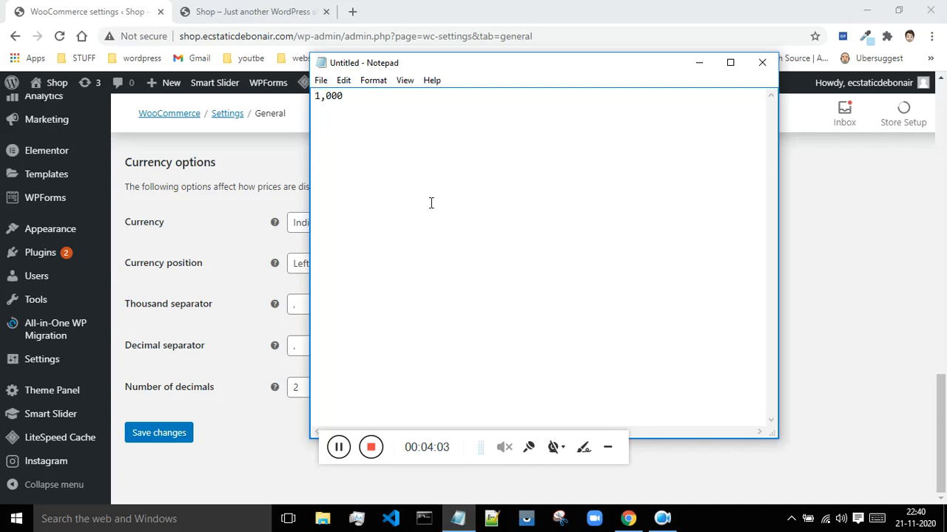
{"action": "left_click", "coordinate": [236, 224]}
{"action": "left_click", "coordinate": [338, 232]}
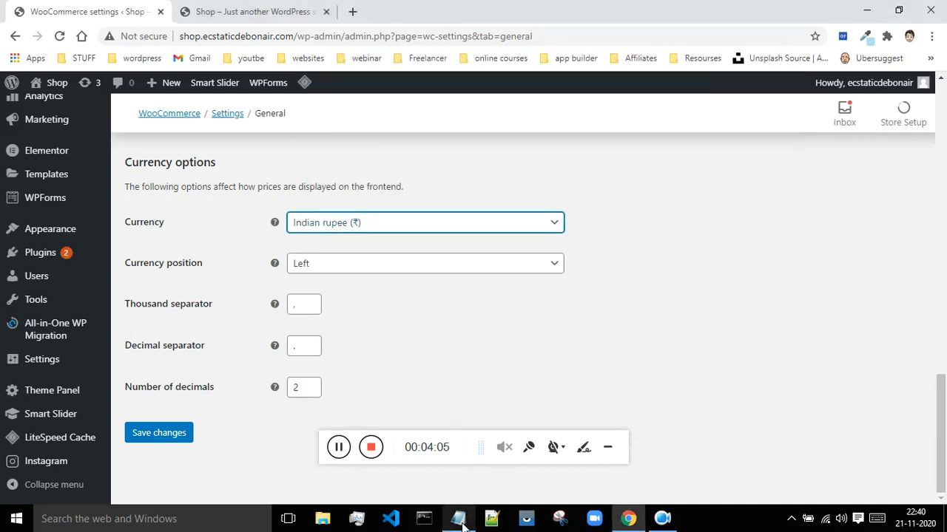
{"action": "key", "text": "alt+Tab"}
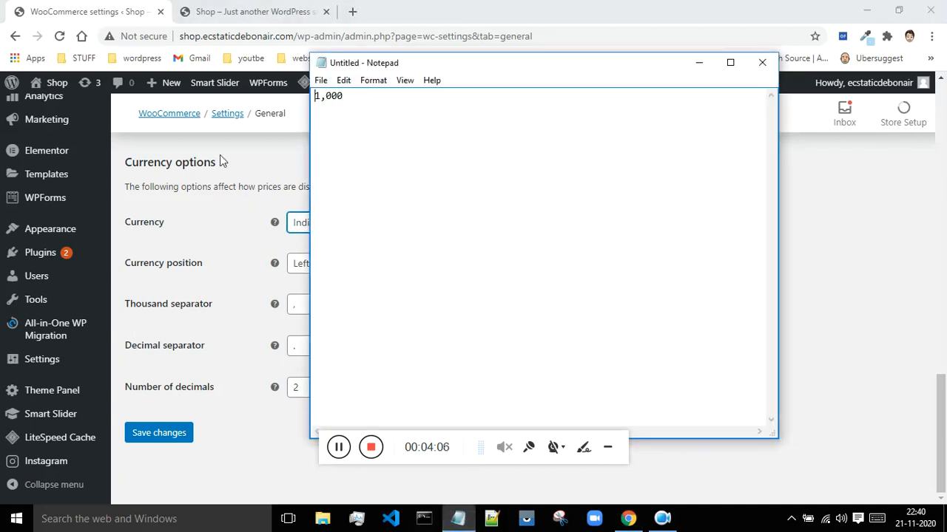
{"action": "left_click", "coordinate": [316, 98]}
{"action": "type", "text": "$"}
{"action": "left_click_drag", "start_coordinate": [456, 65], "coordinate": [652, 70]}
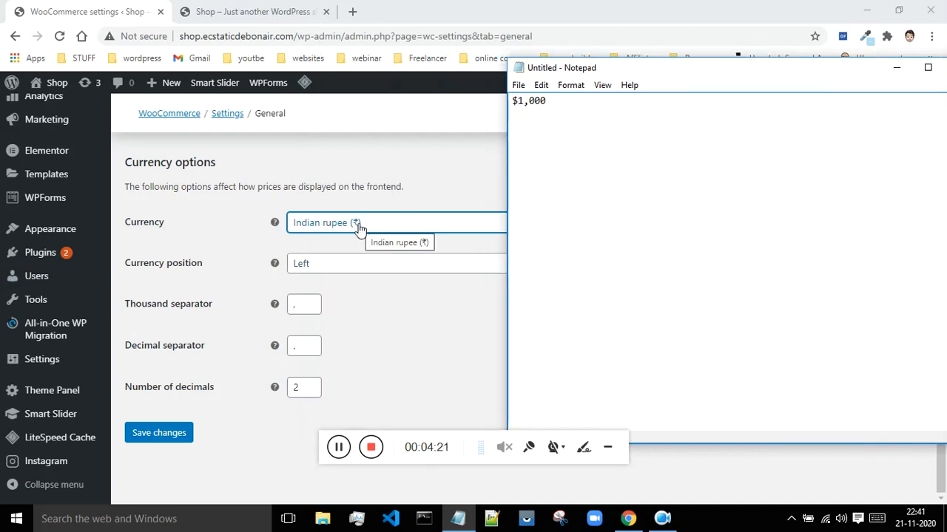
Step: Remove the dollar sign from the front of the sample amount in Notepad
{"action": "left_click", "coordinate": [515, 103]}
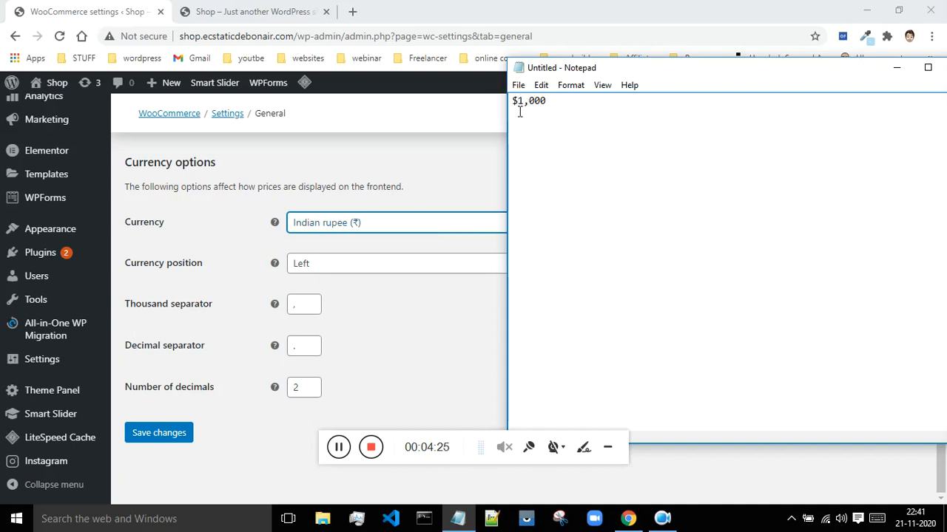
{"action": "key", "text": "BackSpace"}
{"action": "double_click", "coordinate": [513, 102]}
{"action": "left_click", "coordinate": [514, 102]}
{"action": "left_click", "coordinate": [337, 445]}
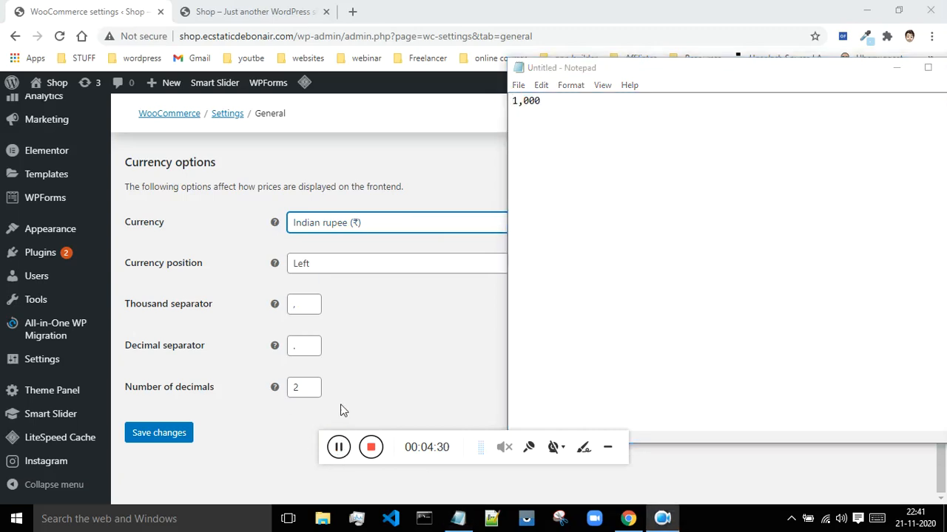
Step: Append .00 to the sample amount in Notepad, select the two decimals and return to the Number of decimals setting
{"action": "left_click", "coordinate": [562, 138]}
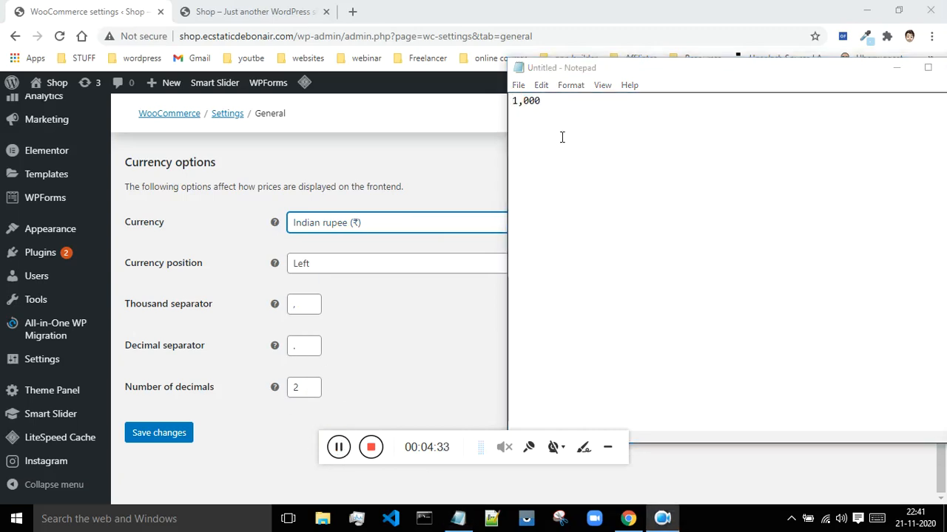
{"action": "type", "text": "."}
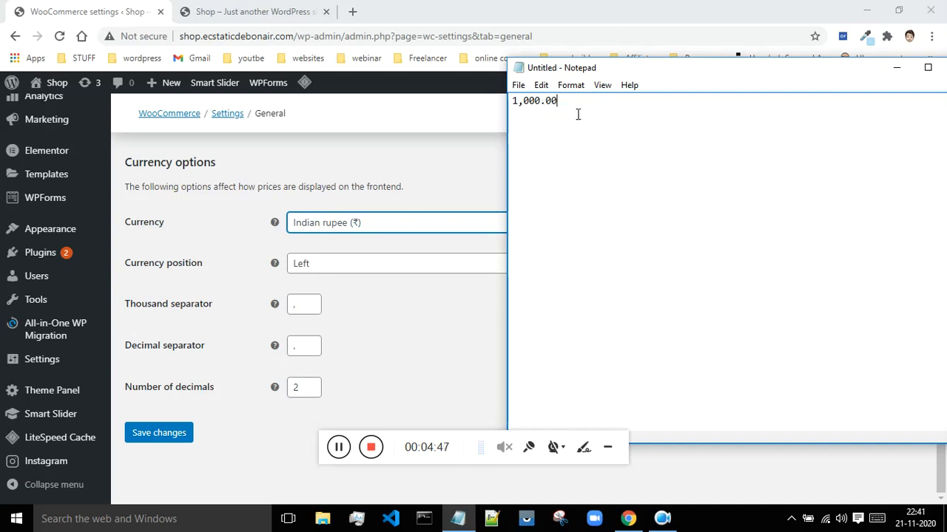
{"action": "left_click_drag", "start_coordinate": [548, 101], "coordinate": [561, 100]}
{"action": "left_click", "coordinate": [297, 387]}
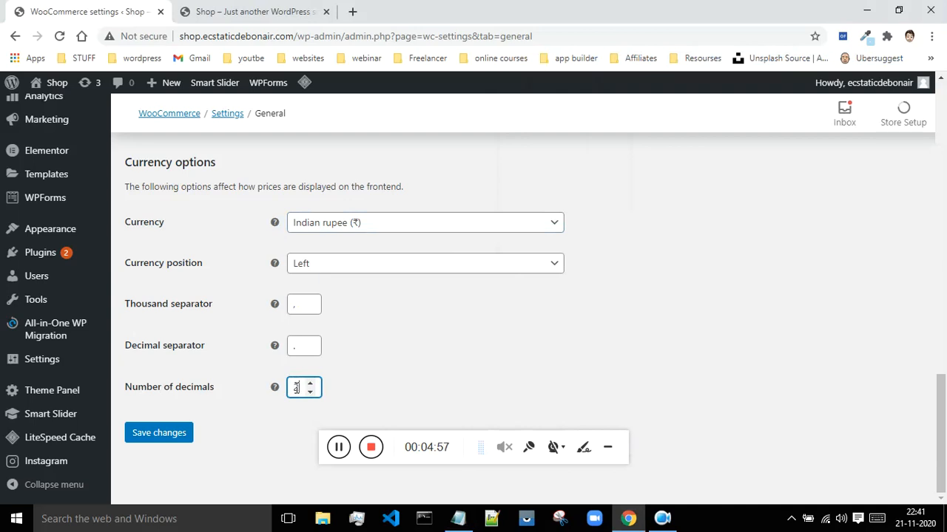
Step: Go back to Notepad and close the sample note without saving it
{"action": "left_click", "coordinate": [459, 518]}
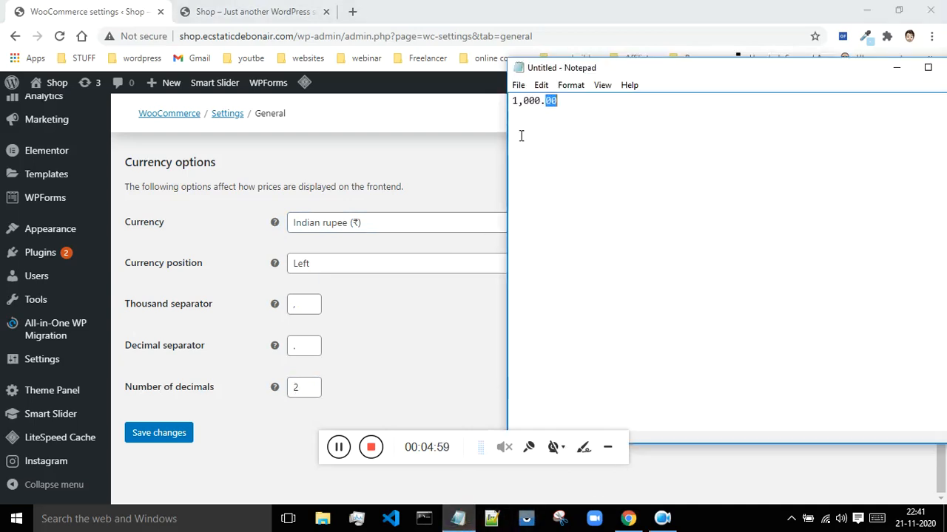
{"action": "left_click", "coordinate": [562, 96]}
{"action": "type", "text": "0"}
{"action": "left_click_drag", "start_coordinate": [790, 74], "coordinate": [431, 80]}
{"action": "left_click", "coordinate": [609, 75]}
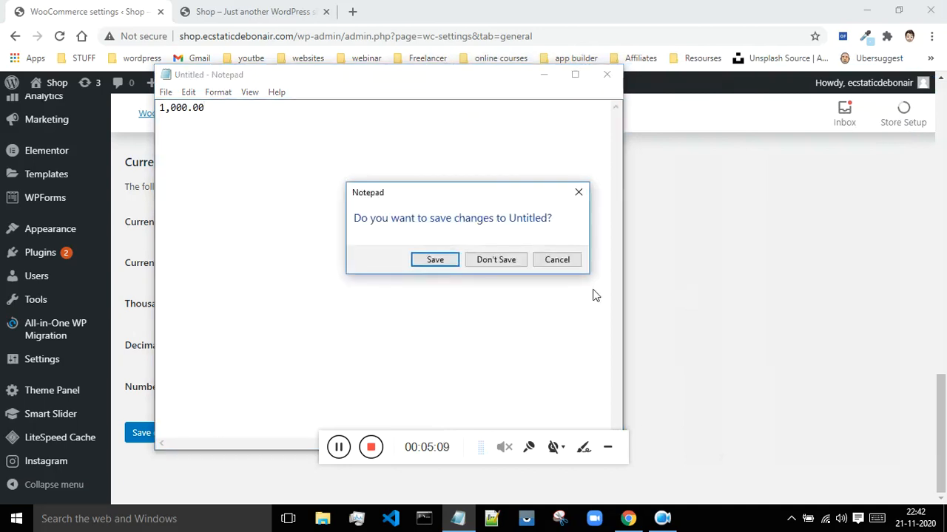
{"action": "left_click", "coordinate": [495, 258]}
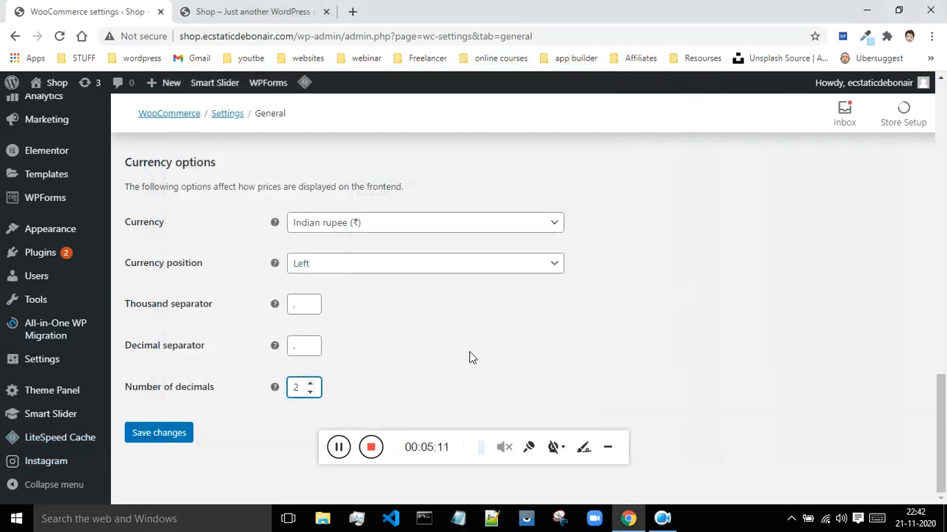
Step: Check the general settings page once more and save the changes
{"action": "scroll", "coordinate": [348, 185], "scroll_direction": "up", "scroll_amount": 8}
{"action": "scroll", "coordinate": [348, 185], "scroll_direction": "up", "scroll_amount": 4}
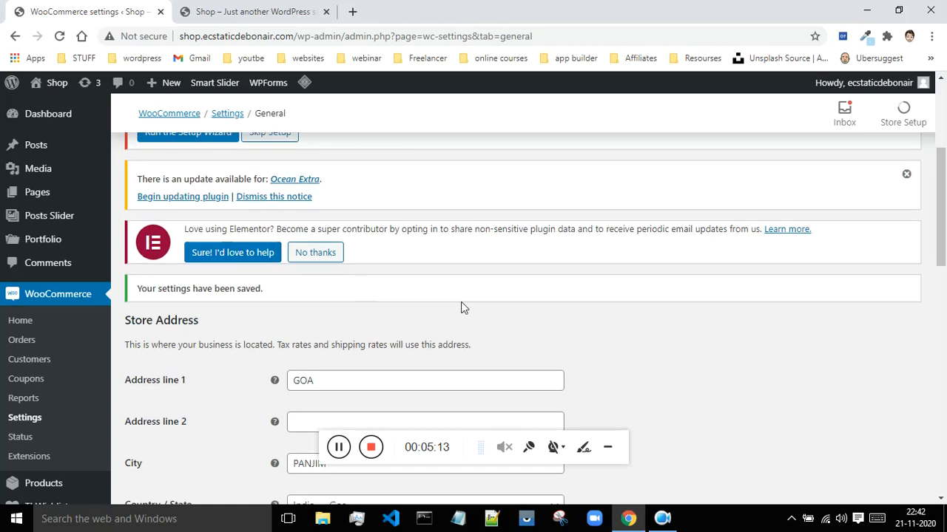
{"action": "scroll", "coordinate": [461, 309], "scroll_direction": "down", "scroll_amount": 10}
{"action": "scroll", "coordinate": [559, 296], "scroll_direction": "down", "scroll_amount": 2}
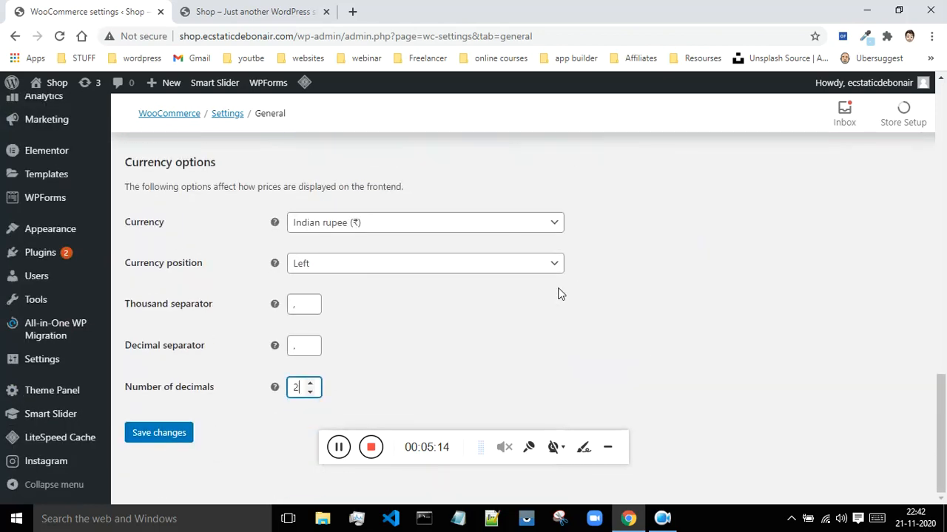
{"action": "left_click", "coordinate": [155, 442]}
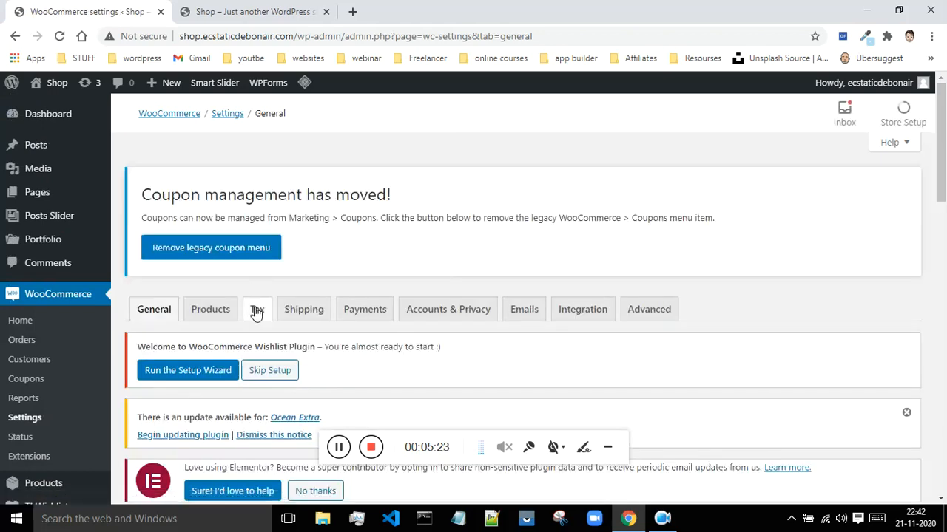
Step: Review the saved tax and coupon options and open the WooCommerce Products settings
{"action": "scroll", "coordinate": [270, 312], "scroll_direction": "down", "scroll_amount": 15}
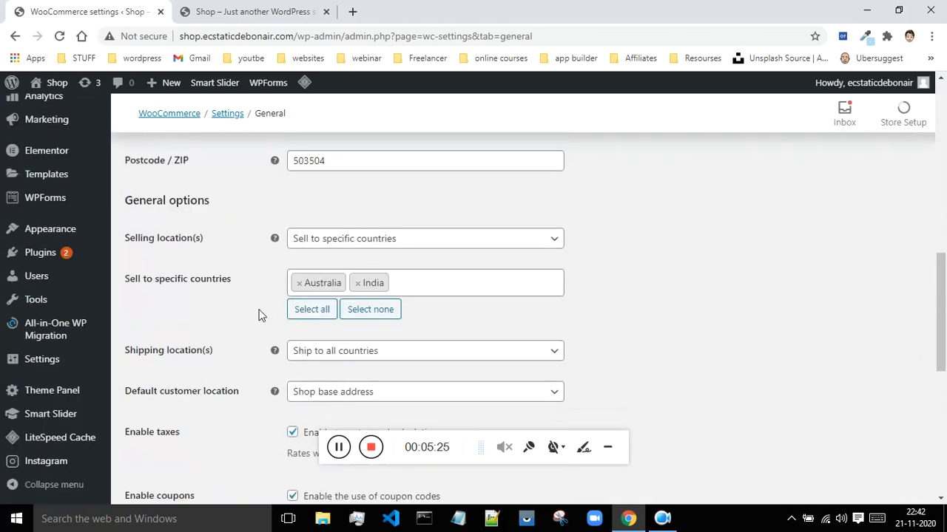
{"action": "scroll", "coordinate": [294, 317], "scroll_direction": "up", "scroll_amount": 2}
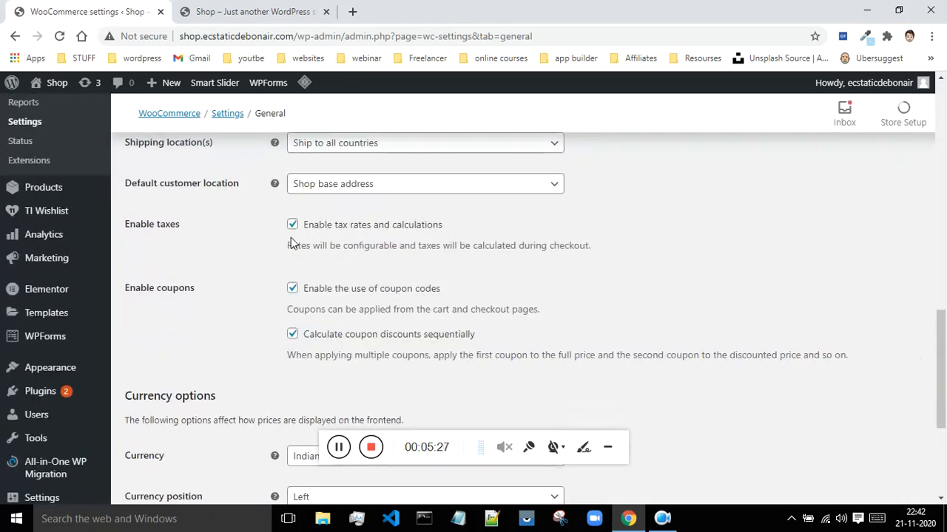
{"action": "key", "text": "Return"}
{"action": "left_click", "coordinate": [211, 171]}
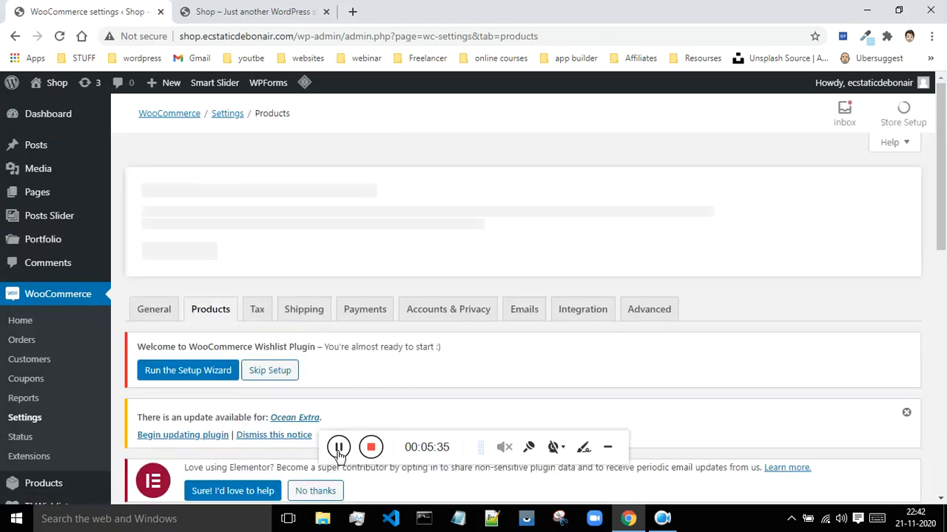
Step: Look through the pages that can be assigned as the Shop page and leave the current choice in place
{"action": "scroll", "coordinate": [725, 355], "scroll_direction": "down", "scroll_amount": 1}
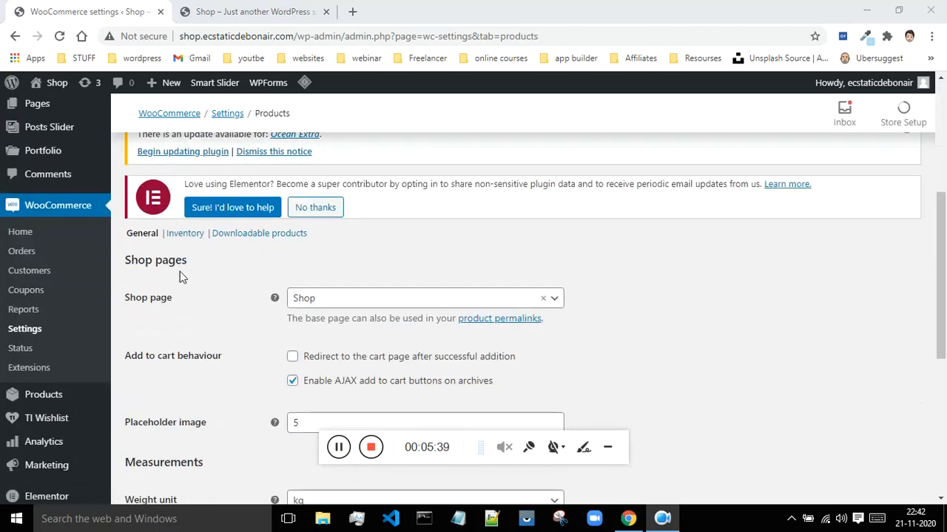
{"action": "scroll", "coordinate": [194, 260], "scroll_direction": "down", "scroll_amount": 1}
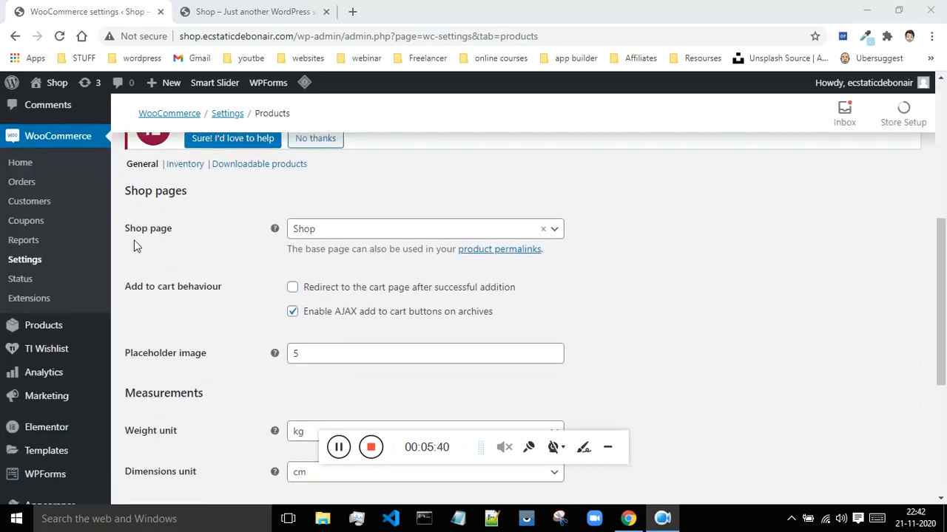
{"action": "left_click", "coordinate": [475, 235]}
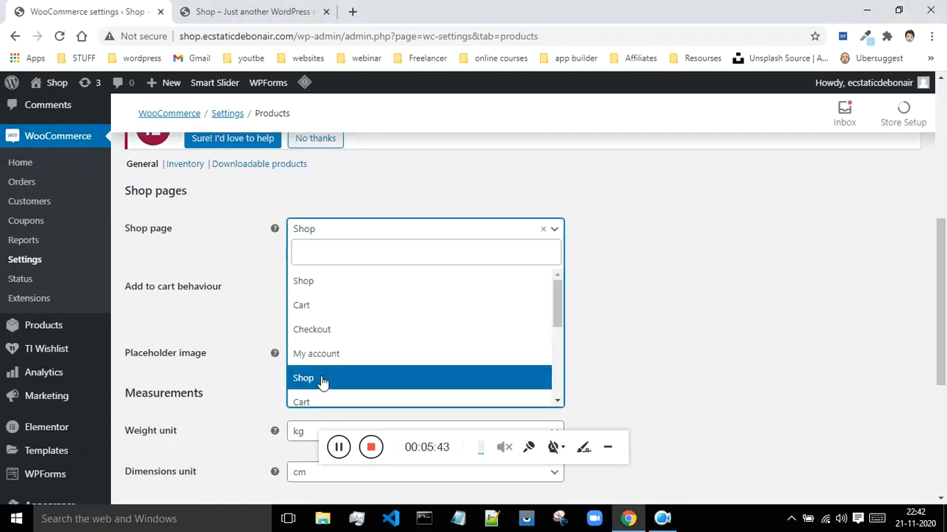
{"action": "left_click", "coordinate": [744, 303]}
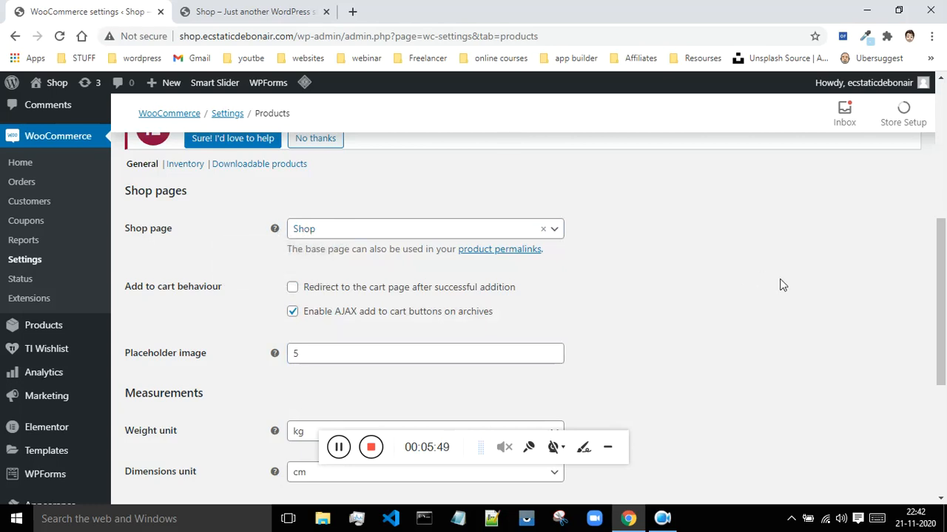
Step: Turn the redirect to the cart page after successful addition on and off again
{"action": "scroll", "coordinate": [778, 283], "scroll_direction": "down", "scroll_amount": 1}
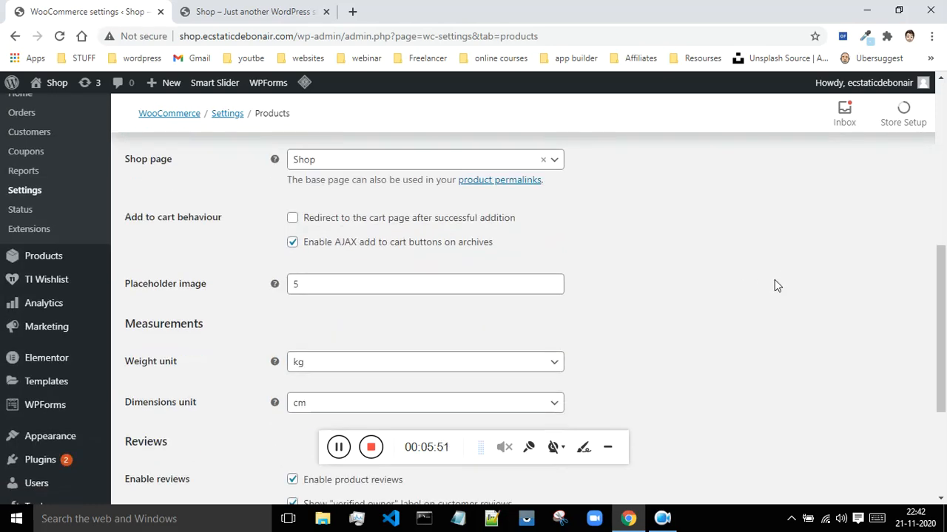
{"action": "left_click", "coordinate": [293, 221]}
{"action": "left_click", "coordinate": [293, 221]}
{"action": "left_click", "coordinate": [341, 456]}
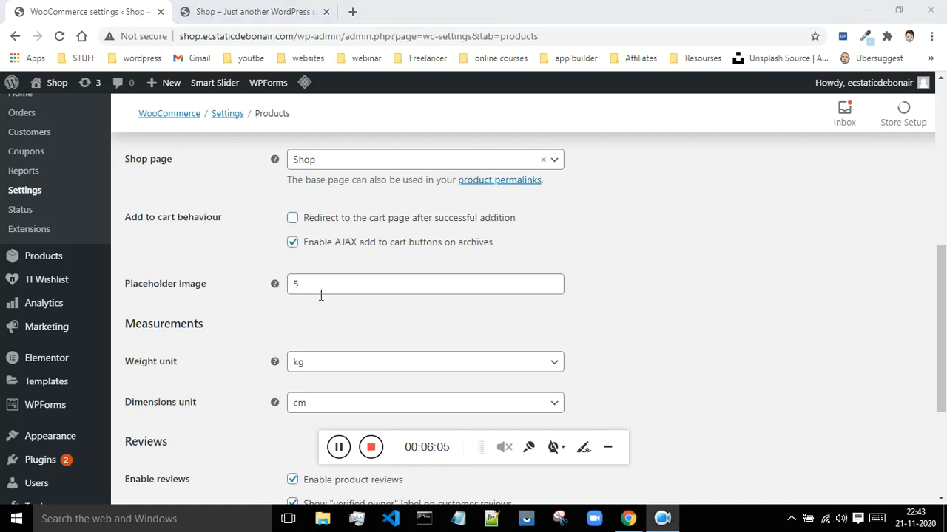
Step: Switch the product weight unit to g and back to kg
{"action": "scroll", "coordinate": [518, 275], "scroll_direction": "down", "scroll_amount": 2}
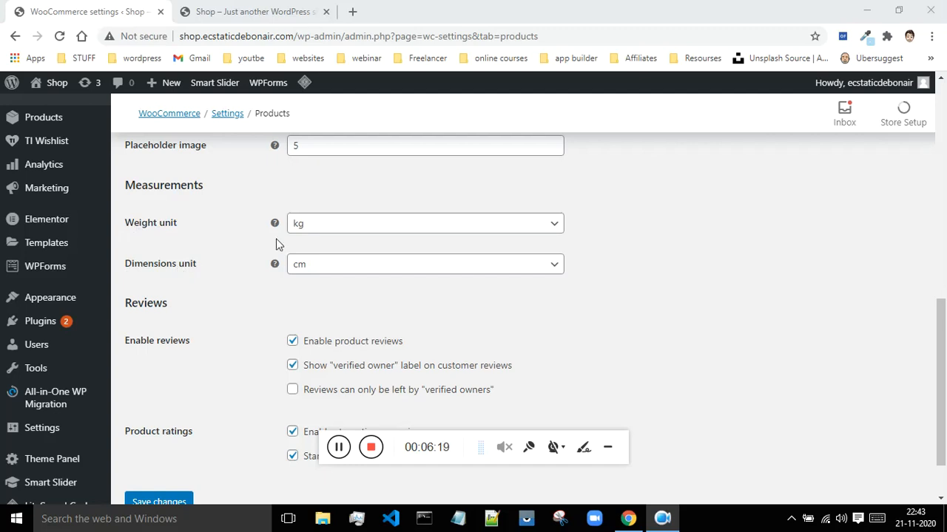
{"action": "left_click", "coordinate": [451, 235]}
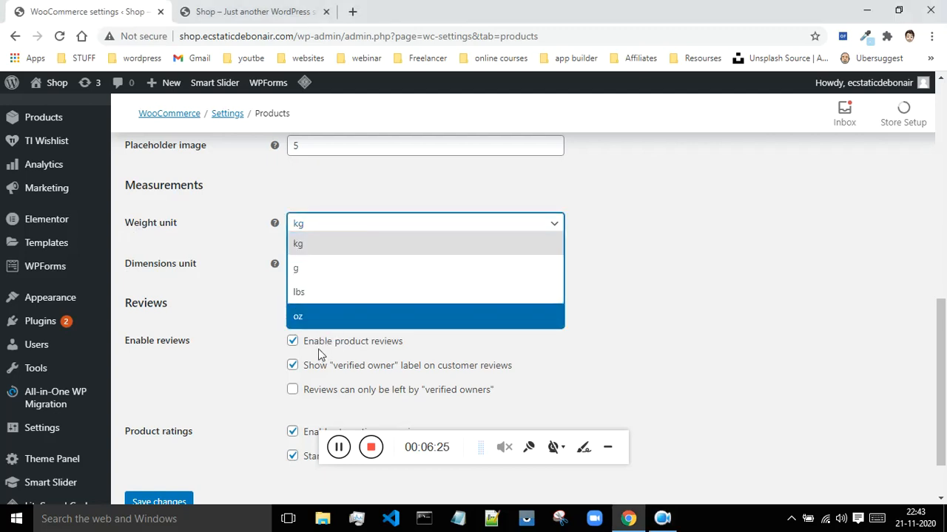
{"action": "left_click", "coordinate": [308, 271]}
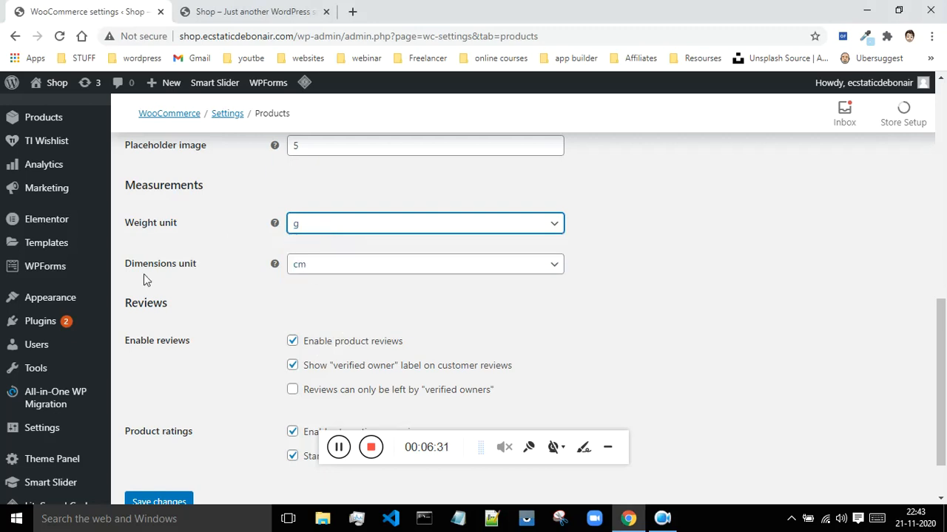
{"action": "left_click", "coordinate": [369, 222]}
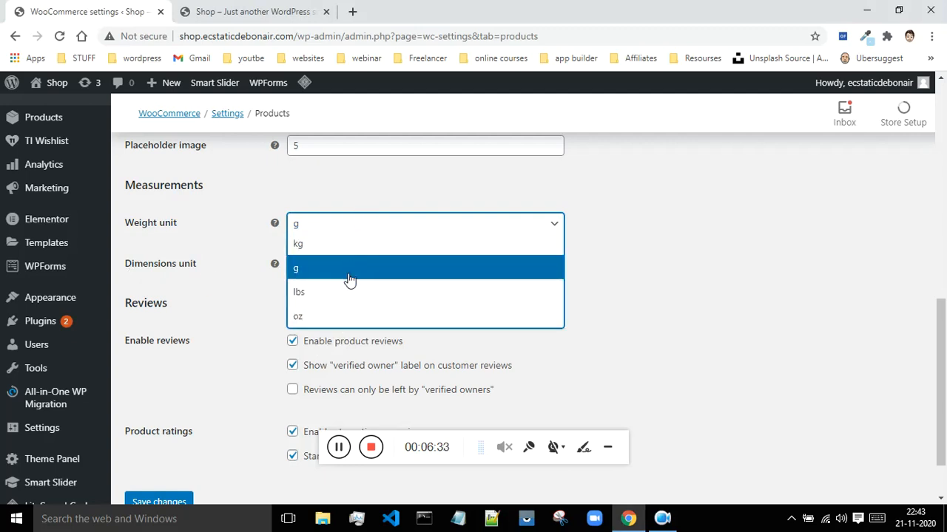
{"action": "left_click", "coordinate": [353, 245]}
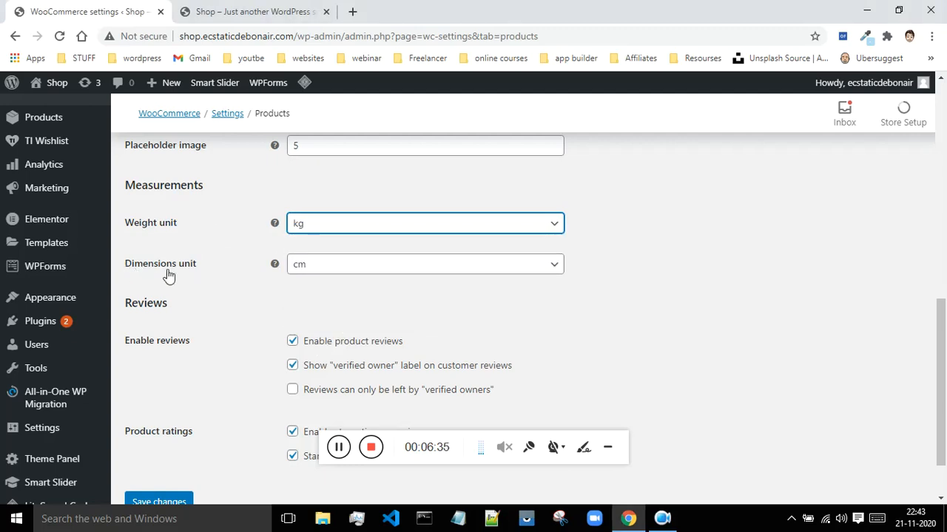
Step: Choose cm as the dimensions unit and go on to the Reviews options
{"action": "left_click", "coordinate": [419, 275]}
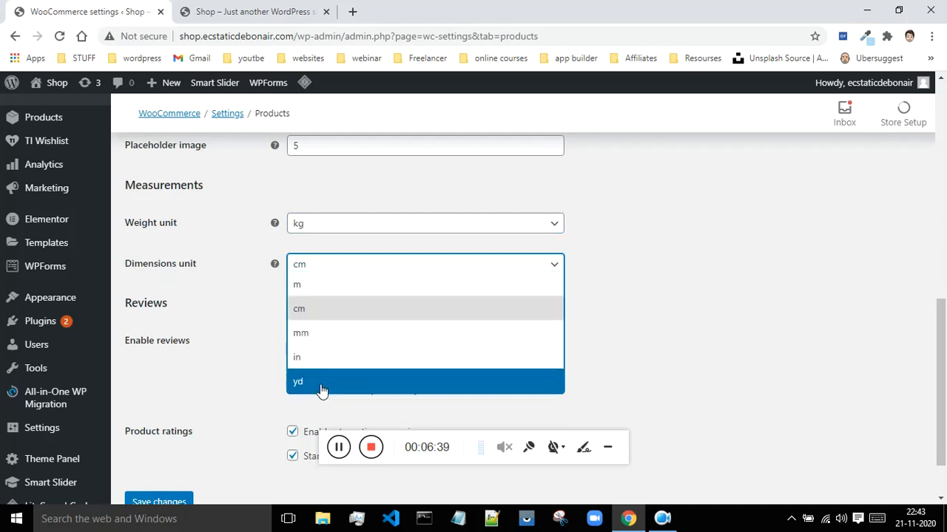
{"action": "left_click", "coordinate": [342, 309]}
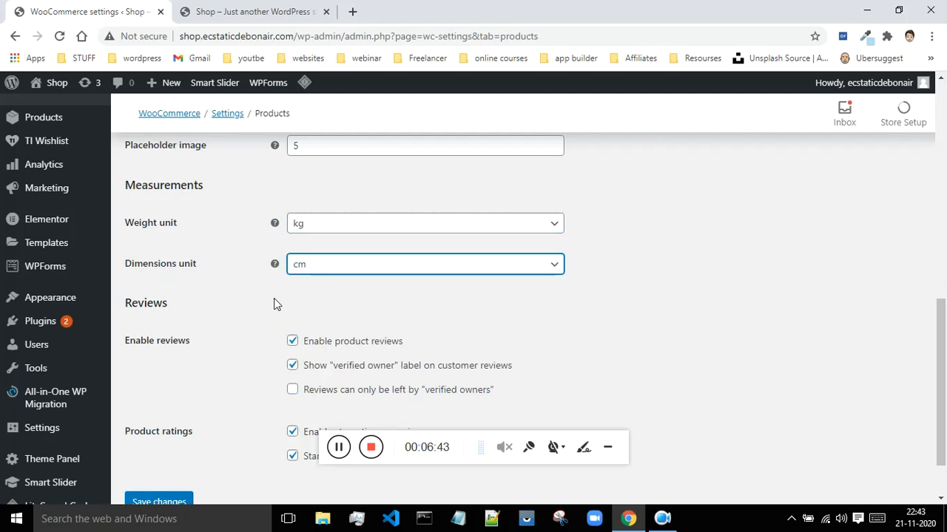
{"action": "scroll", "coordinate": [443, 272], "scroll_direction": "down", "scroll_amount": 2}
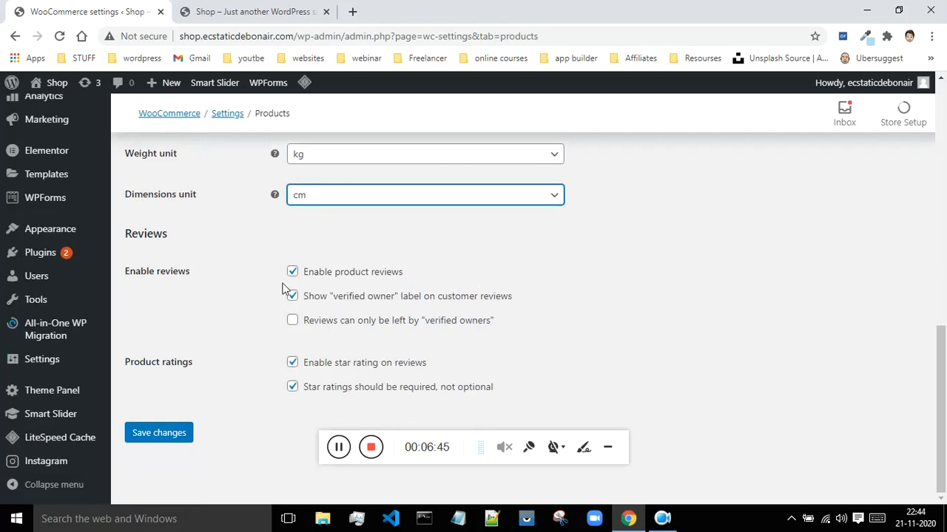
Step: Open the Etiam a egestas product from the storefront and show its Reviews section
{"action": "left_click", "coordinate": [228, 7]}
{"action": "scroll", "coordinate": [834, 304], "scroll_direction": "down", "scroll_amount": 8}
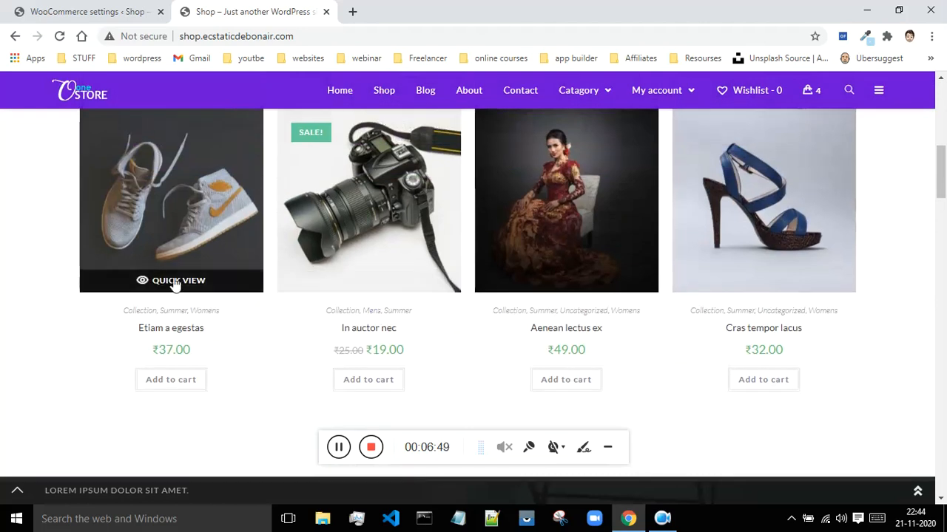
{"action": "left_click", "coordinate": [163, 211]}
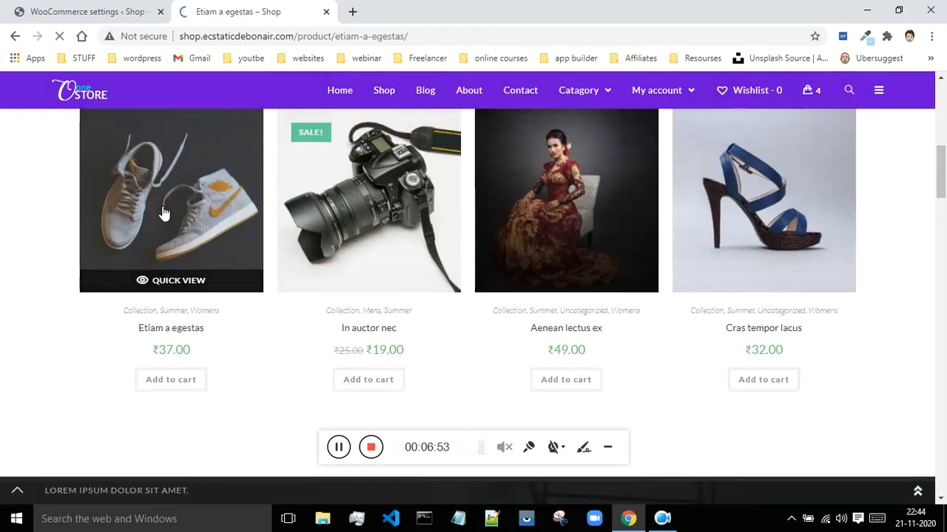
{"action": "scroll", "coordinate": [730, 281], "scroll_direction": "down", "scroll_amount": 4}
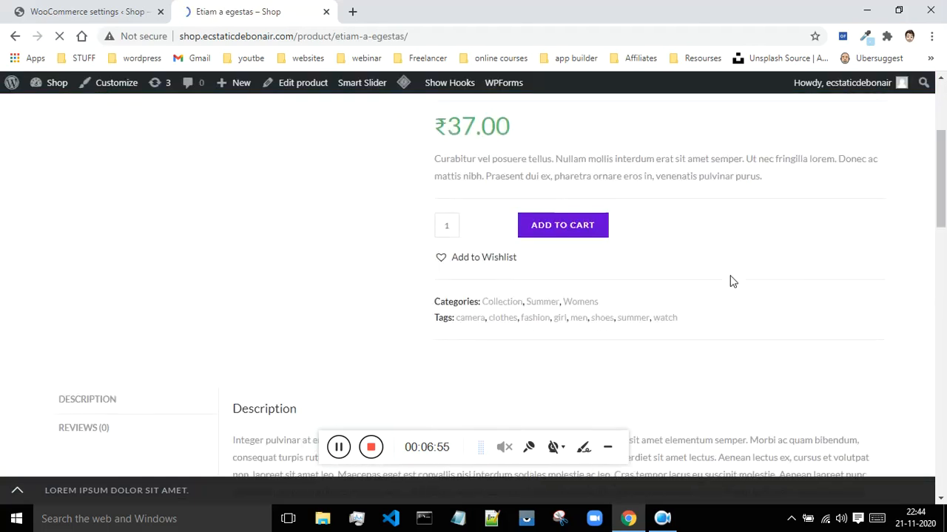
{"action": "scroll", "coordinate": [730, 281], "scroll_direction": "down", "scroll_amount": 6}
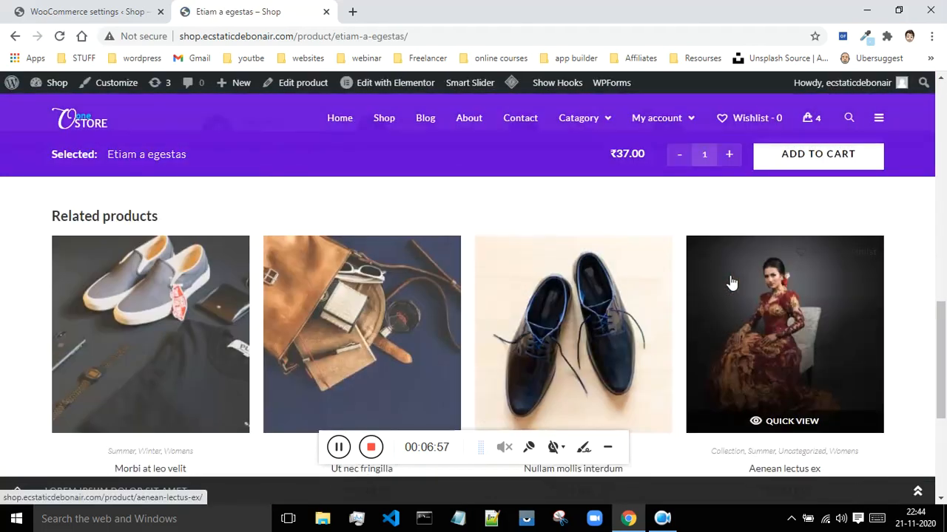
{"action": "scroll", "coordinate": [730, 281], "scroll_direction": "up", "scroll_amount": 3}
{"action": "scroll", "coordinate": [730, 281], "scroll_direction": "up", "scroll_amount": 2}
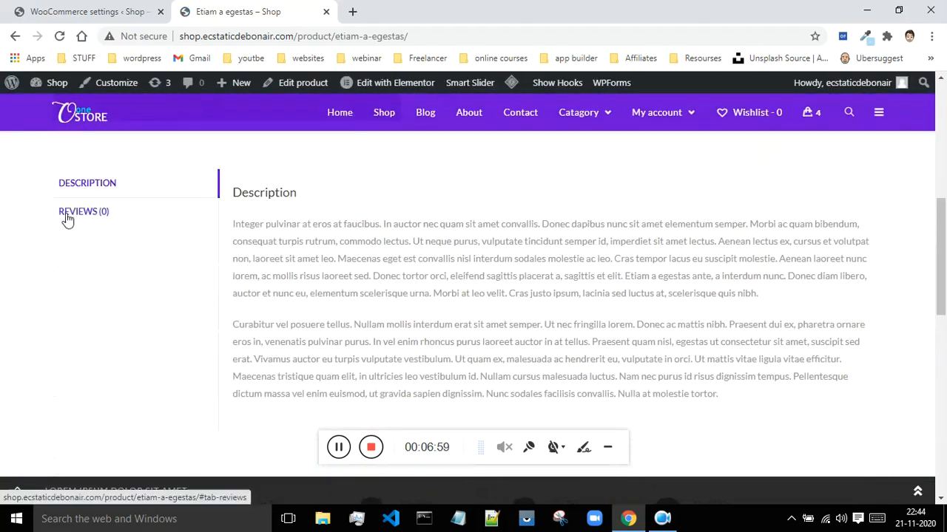
{"action": "left_click", "coordinate": [66, 216]}
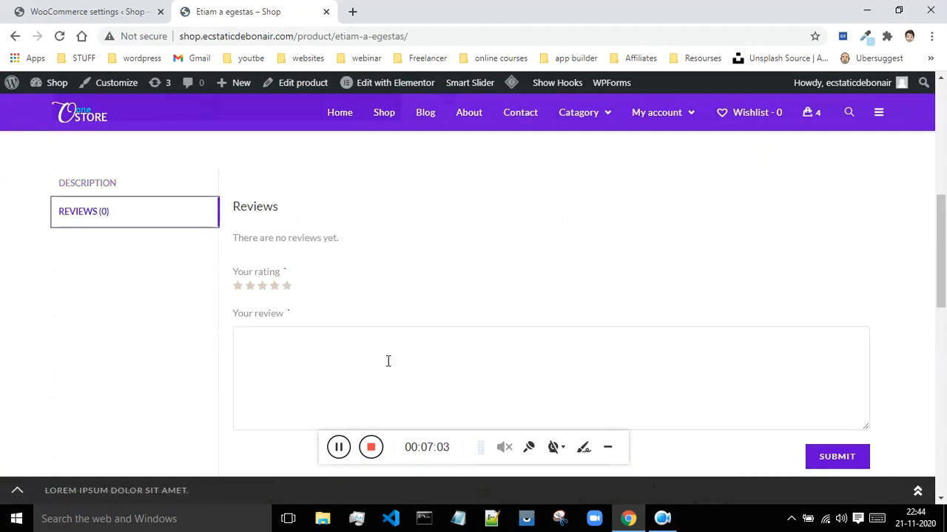
Step: Compare the product's rating and review form with the Reviews options in the WooCommerce settings
{"action": "left_click", "coordinate": [53, 6]}
{"action": "left_click", "coordinate": [211, 11]}
{"action": "scroll", "coordinate": [370, 334], "scroll_direction": "up", "scroll_amount": 7}
{"action": "scroll", "coordinate": [370, 335], "scroll_direction": "down", "scroll_amount": 8}
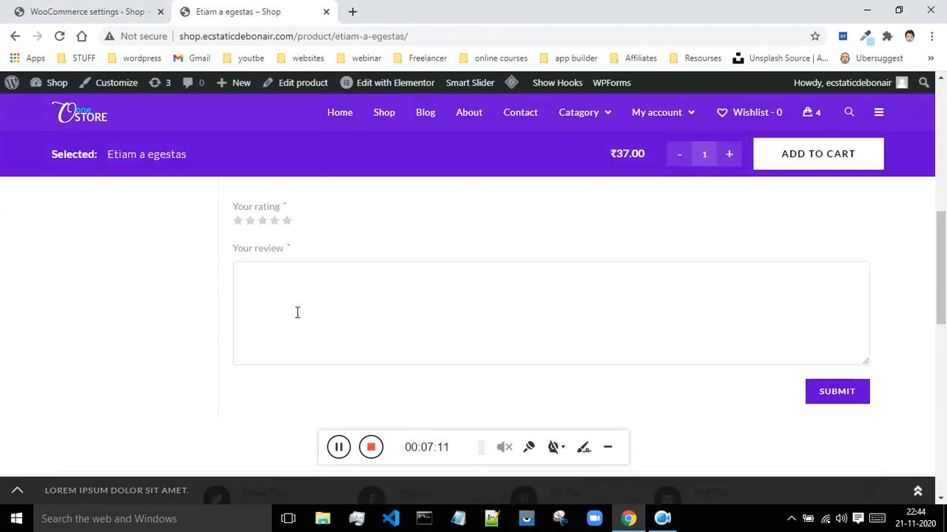
{"action": "left_click", "coordinate": [29, 6]}
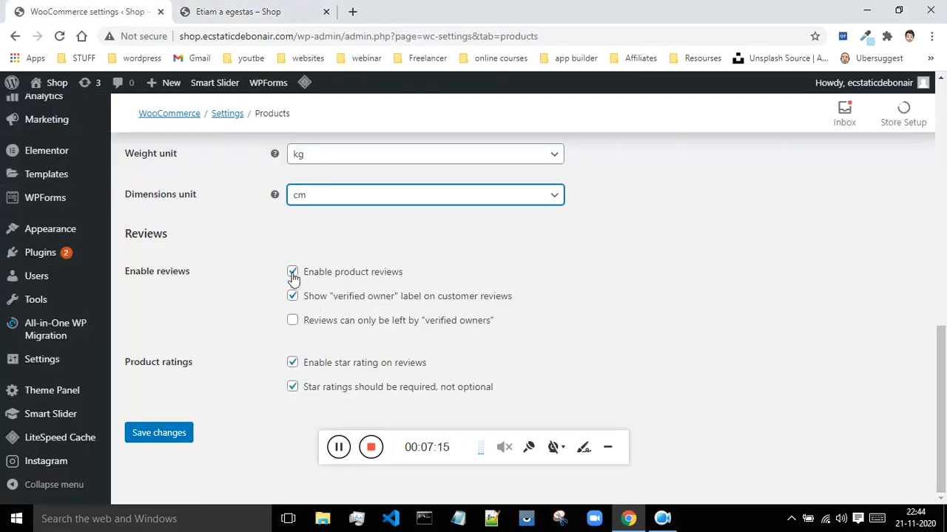
{"action": "left_click", "coordinate": [229, 11]}
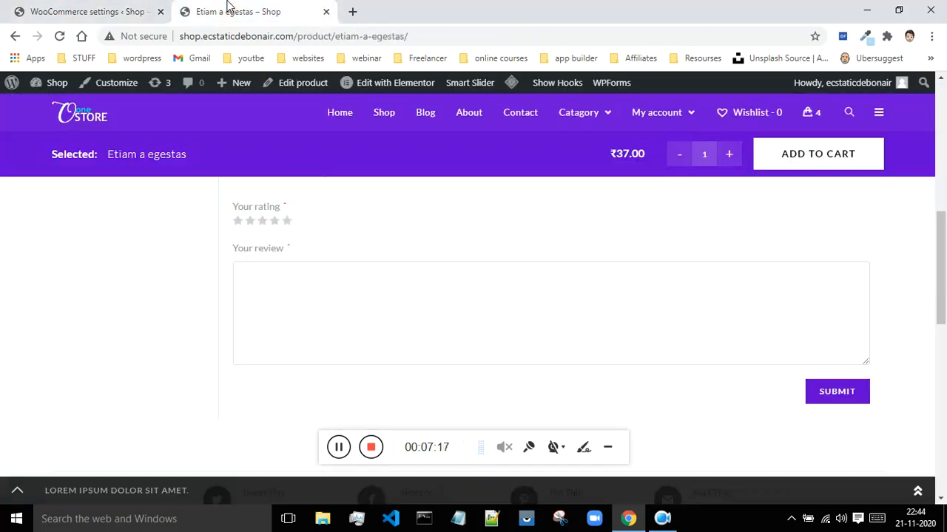
{"action": "left_click", "coordinate": [74, 9]}
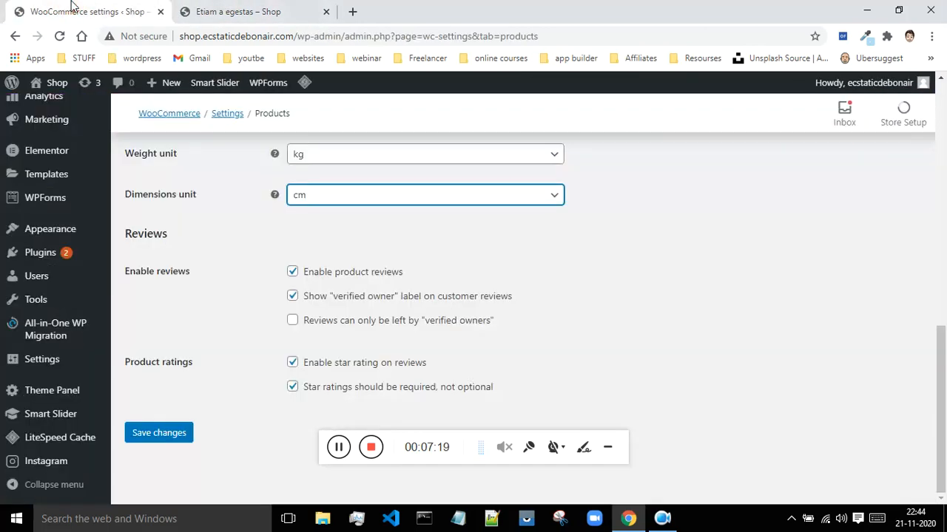
Step: Turn product reviews off and on again, and check the review form on the product page
{"action": "left_click", "coordinate": [291, 271]}
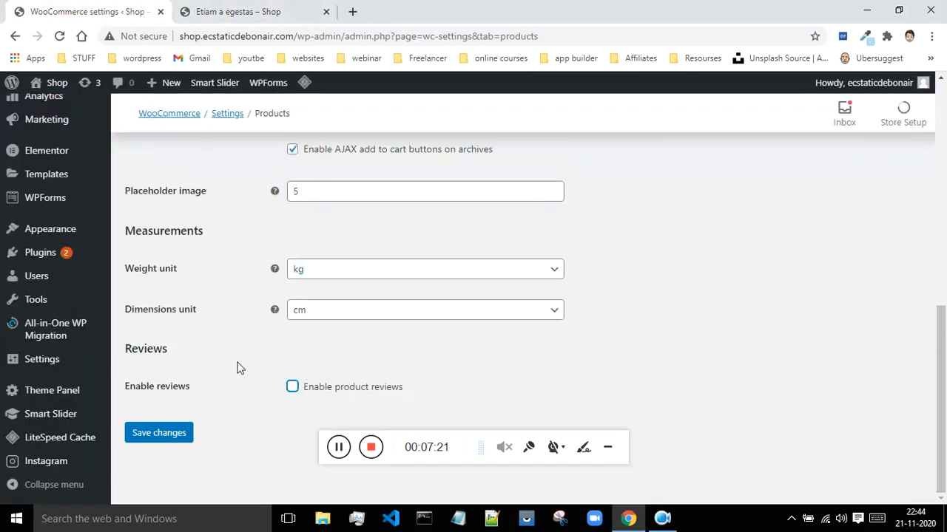
{"action": "left_click", "coordinate": [293, 387]}
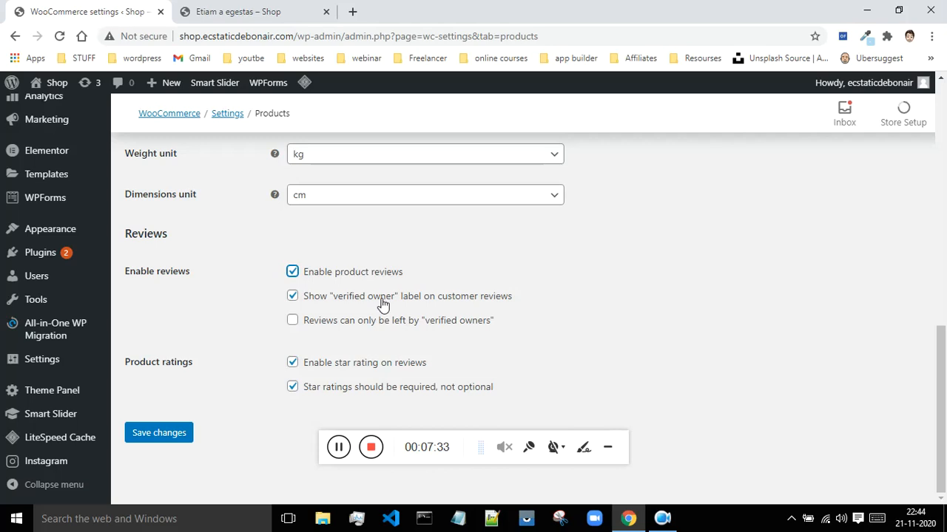
{"action": "left_click", "coordinate": [244, 11]}
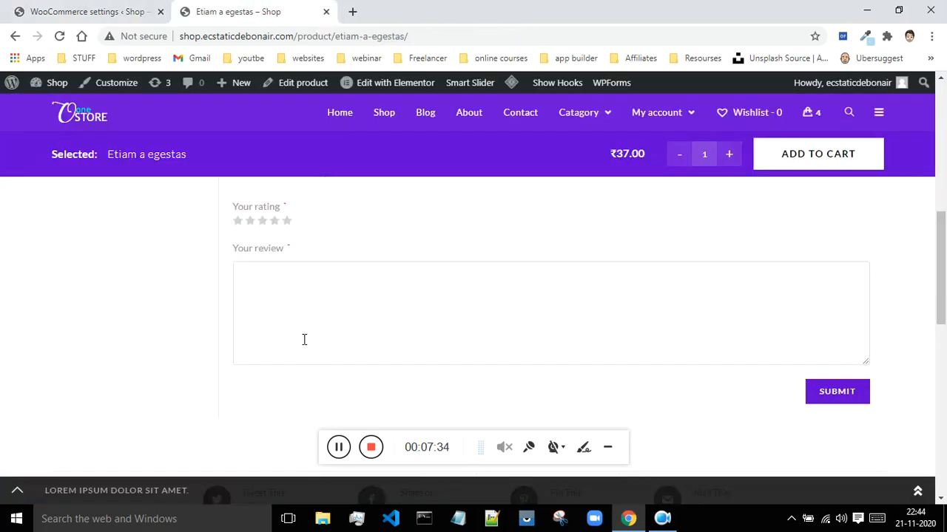
{"action": "left_click", "coordinate": [98, 7]}
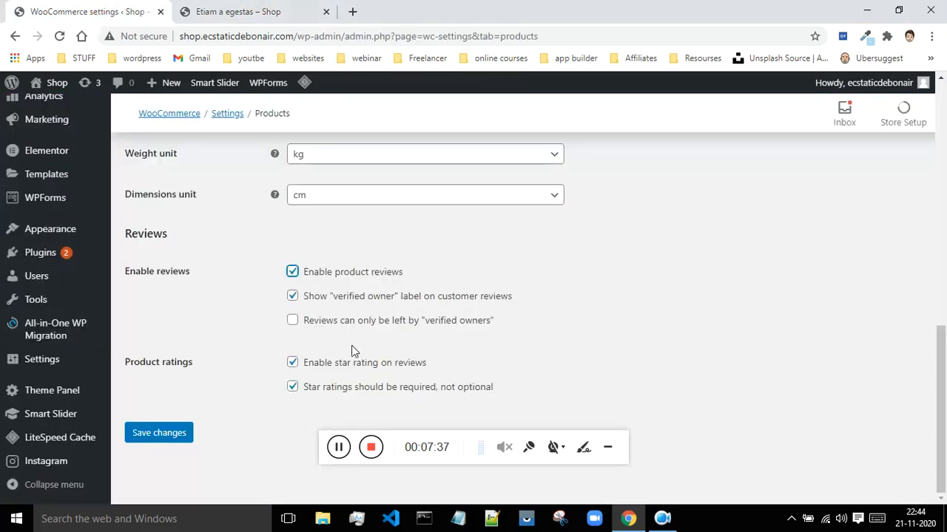
Step: Try the option limiting reviews to verified owners, and view the star rating on the product page
{"action": "left_click", "coordinate": [292, 322]}
{"action": "left_click", "coordinate": [237, 7]}
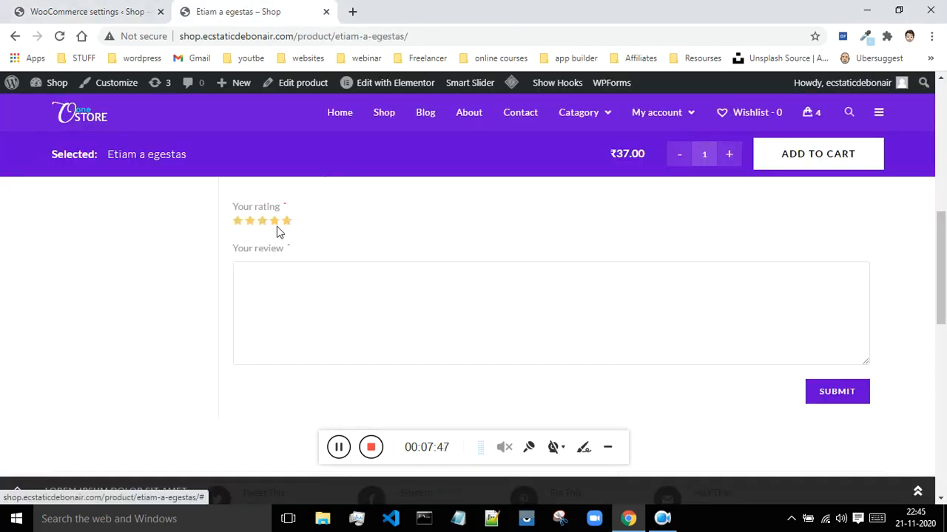
{"action": "left_click", "coordinate": [124, 9]}
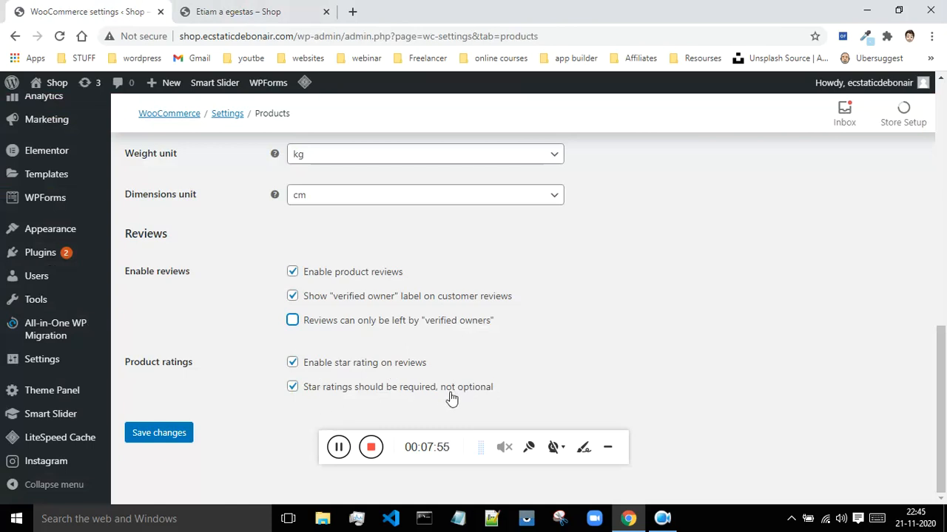
Step: Try a five-star rating in the product's review form and return to the product ratings settings
{"action": "left_click", "coordinate": [299, 12]}
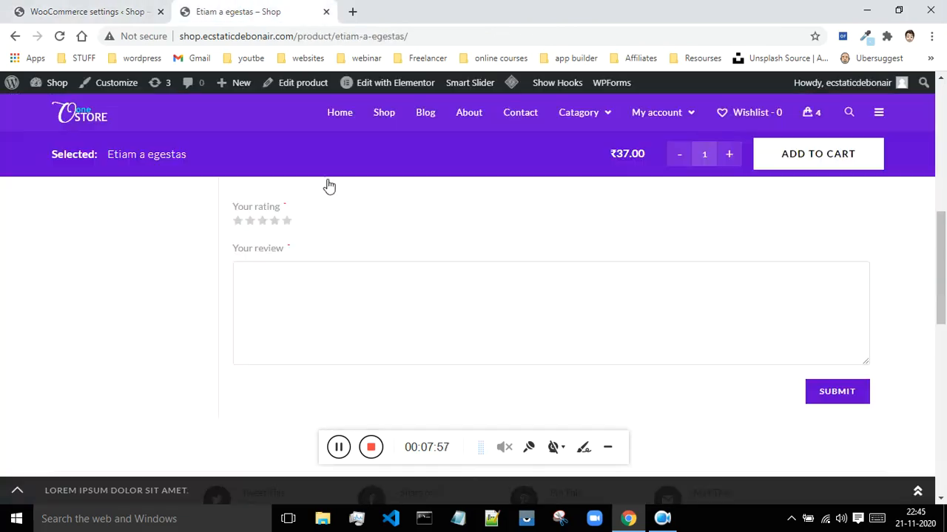
{"action": "left_click", "coordinate": [288, 221]}
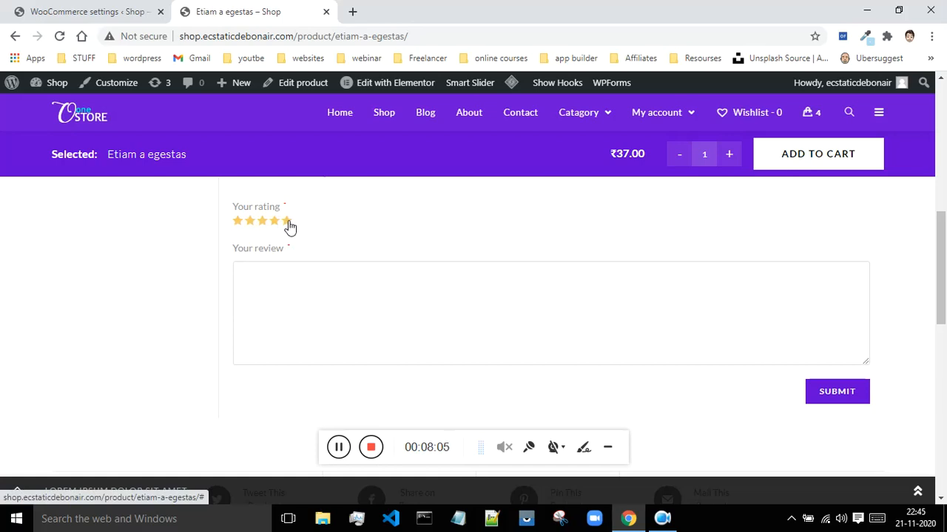
{"action": "left_click", "coordinate": [102, 9]}
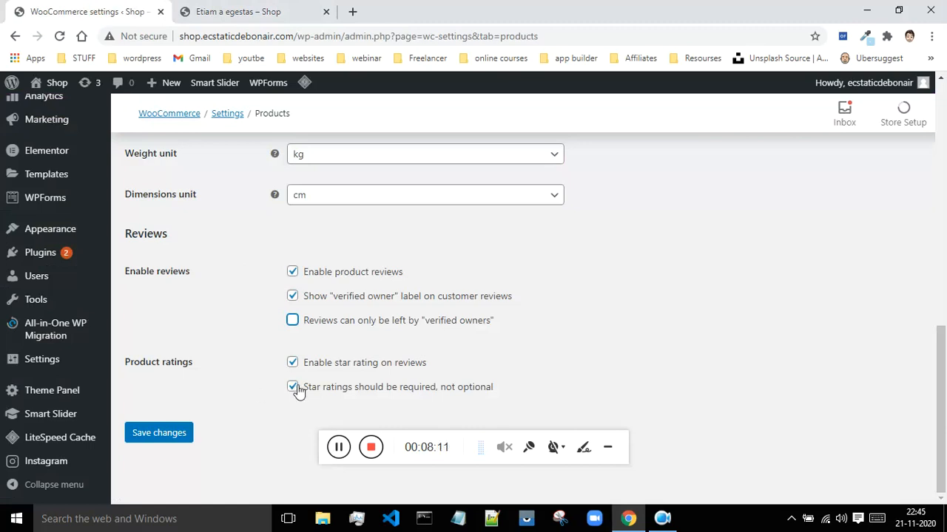
Step: Review the general Products settings and save the changes
{"action": "scroll", "coordinate": [277, 288], "scroll_direction": "up", "scroll_amount": 5}
{"action": "scroll", "coordinate": [306, 327], "scroll_direction": "down", "scroll_amount": 5}
{"action": "left_click", "coordinate": [176, 436]}
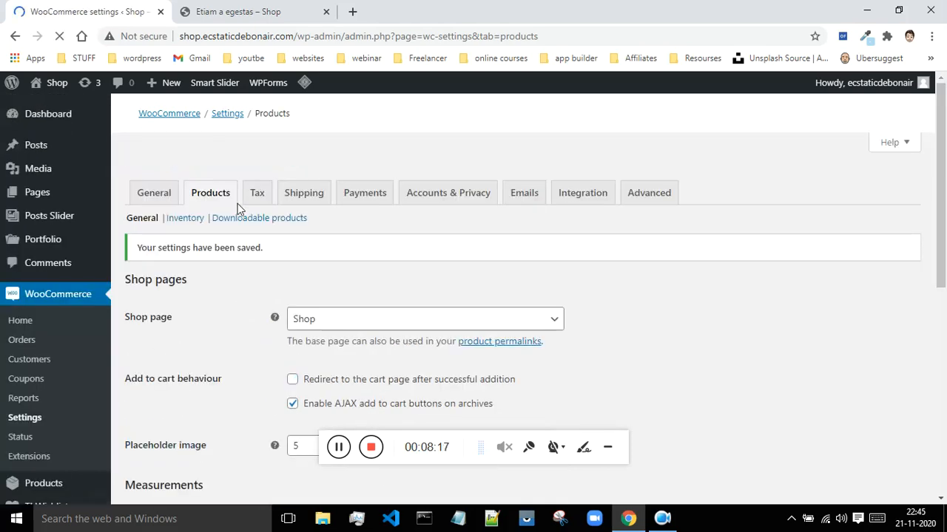
Step: Open the Inventory section of the Products settings and go to the stock management options
{"action": "scroll", "coordinate": [382, 252], "scroll_direction": "down", "scroll_amount": 2}
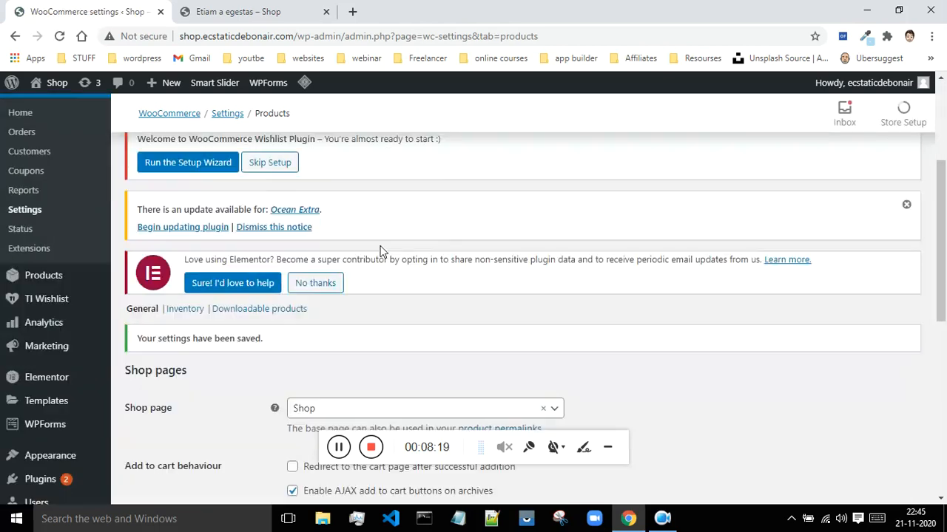
{"action": "scroll", "coordinate": [382, 250], "scroll_direction": "down", "scroll_amount": 1}
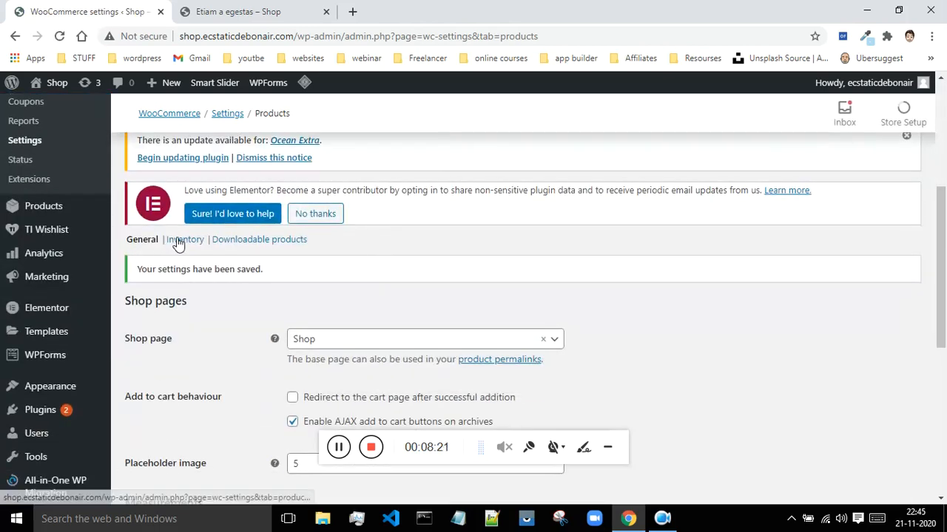
{"action": "left_click", "coordinate": [179, 244]}
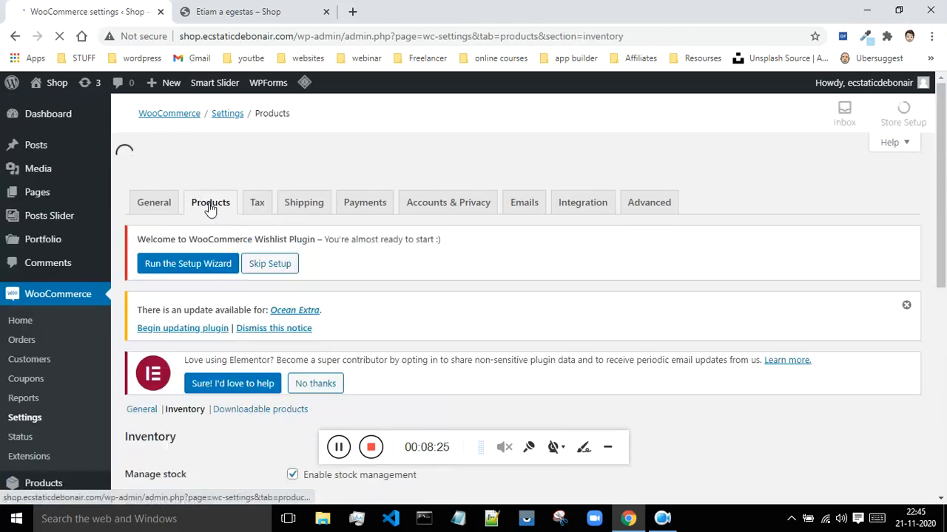
{"action": "scroll", "coordinate": [226, 250], "scroll_direction": "down", "scroll_amount": 2}
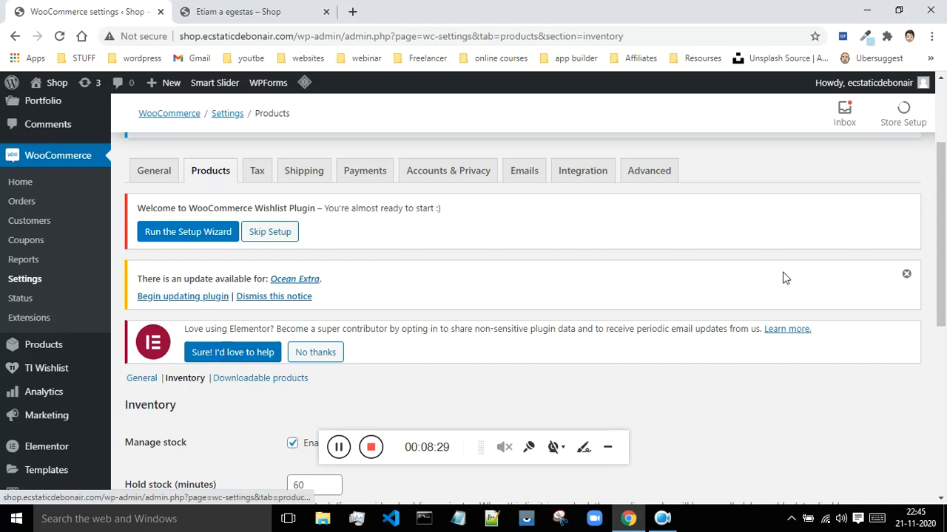
{"action": "scroll", "coordinate": [835, 311], "scroll_direction": "down", "scroll_amount": 2}
{"action": "scroll", "coordinate": [835, 310], "scroll_direction": "up", "scroll_amount": 2}
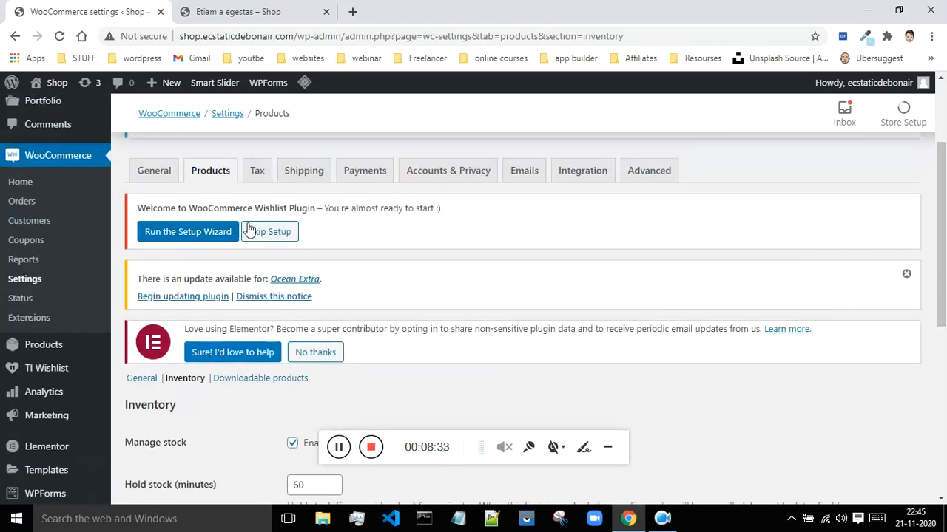
{"action": "scroll", "coordinate": [672, 290], "scroll_direction": "down", "scroll_amount": 3}
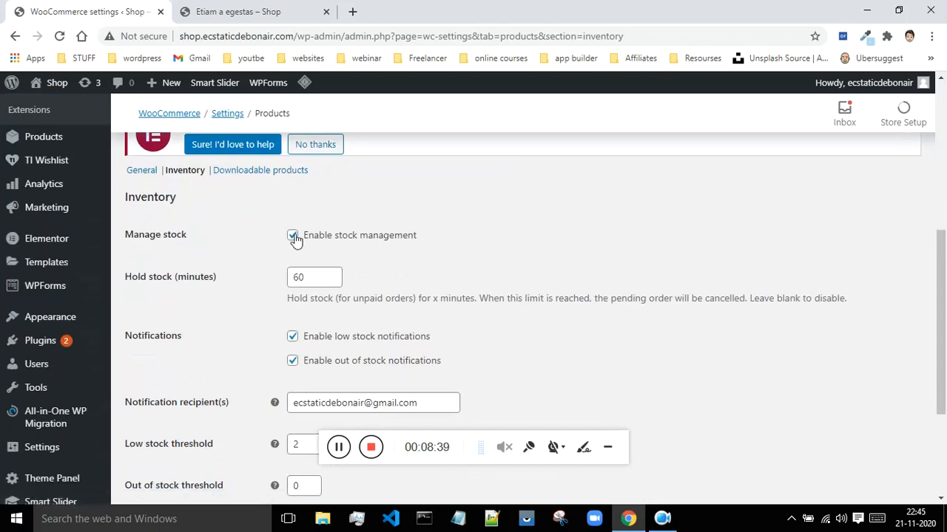
Step: Look over the Etiam a egestas product page in relation to stock management, then return to the Inventory settings
{"action": "left_click", "coordinate": [289, 6]}
{"action": "scroll", "coordinate": [529, 284], "scroll_direction": "up", "scroll_amount": 12}
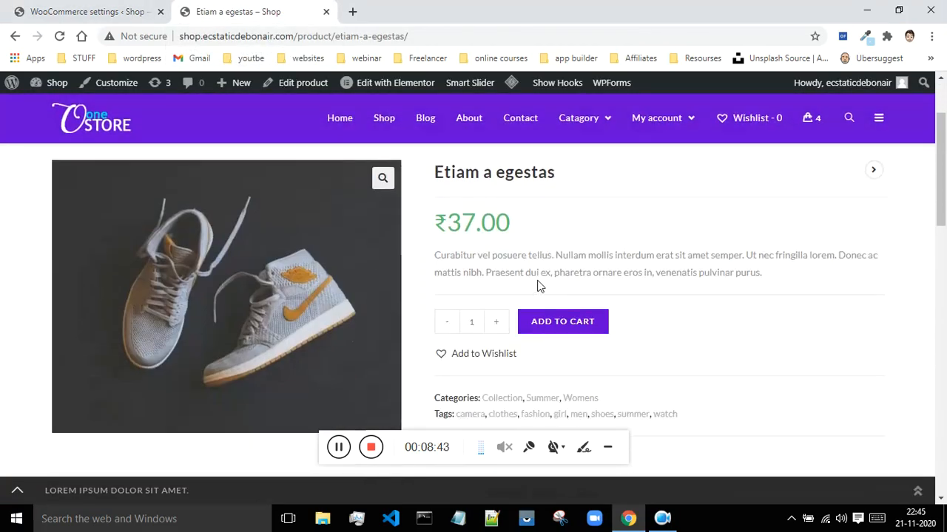
{"action": "scroll", "coordinate": [538, 286], "scroll_direction": "down", "scroll_amount": 1}
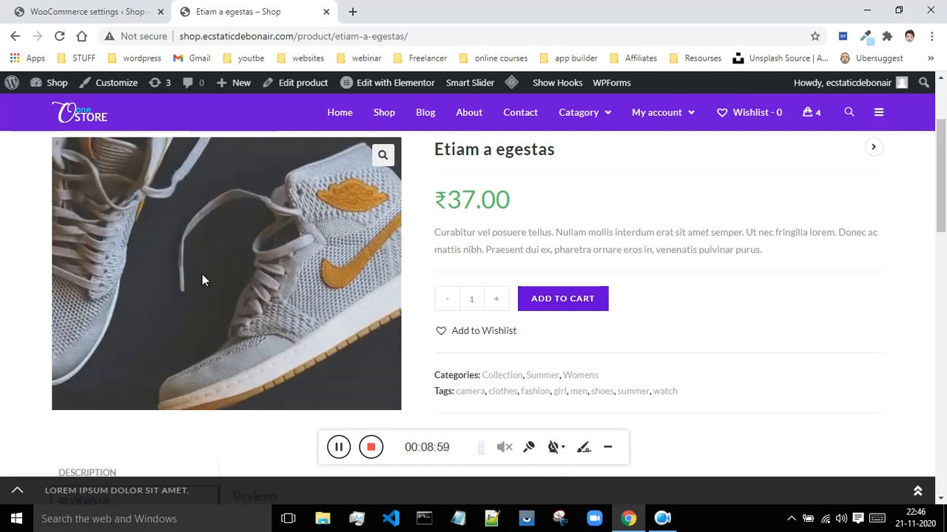
{"action": "left_click", "coordinate": [137, 11]}
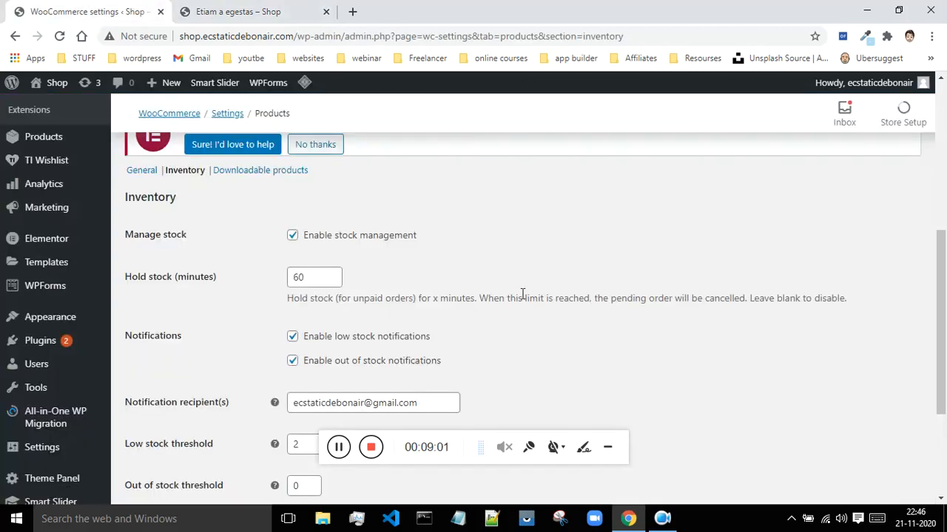
Step: Clear the Hold stock (minutes) value to disable the time limit for unpaid orders
{"action": "scroll", "coordinate": [607, 293], "scroll_direction": "up", "scroll_amount": 1}
{"action": "scroll", "coordinate": [633, 245], "scroll_direction": "down", "scroll_amount": 1}
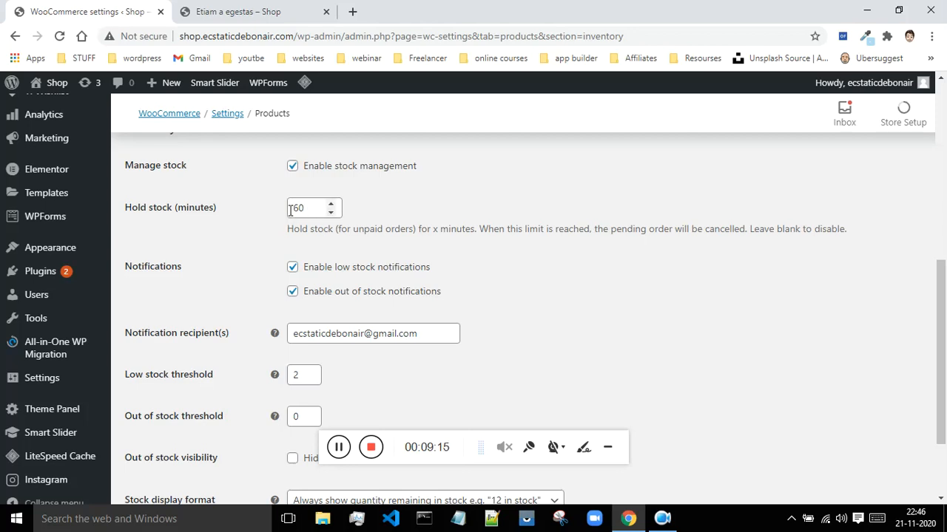
{"action": "left_click", "coordinate": [336, 453]}
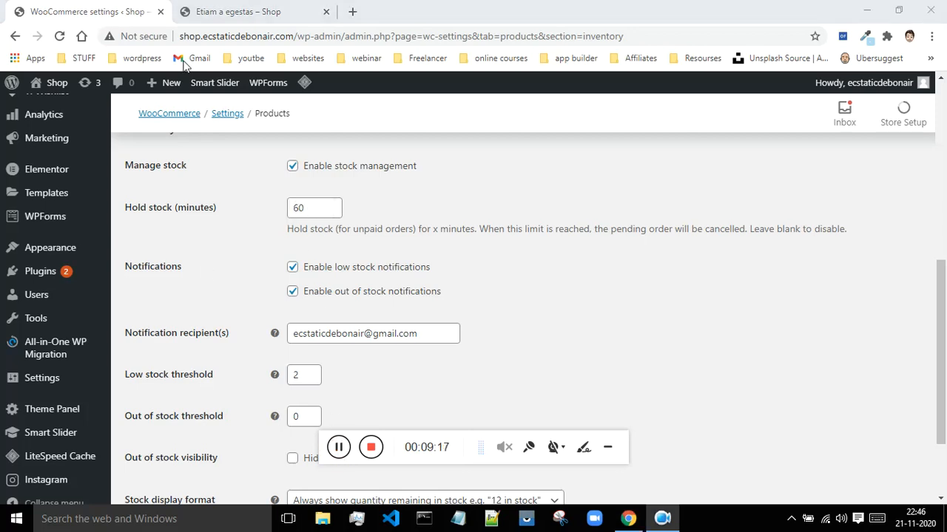
{"action": "double_click", "coordinate": [300, 207]}
{"action": "key", "text": "BackSpace"}
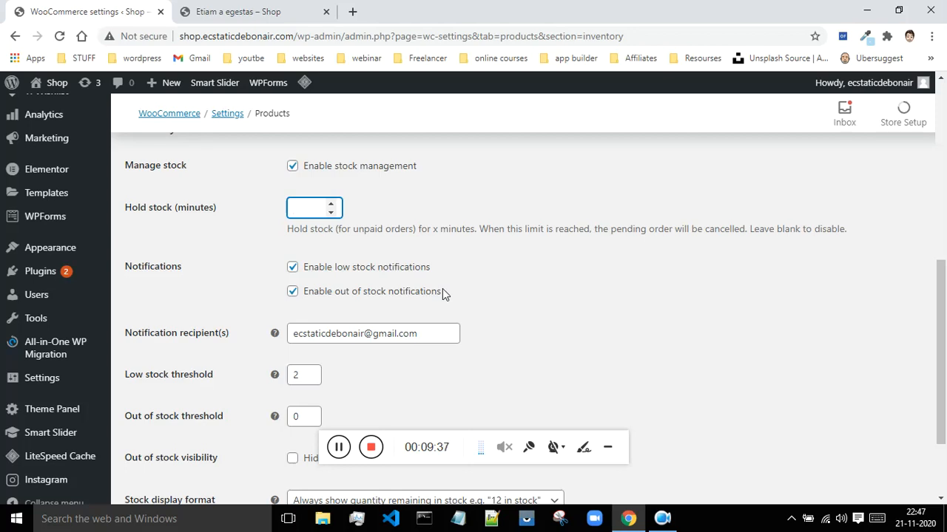
Step: Check the product page again and go on to the stock notification and threshold settings
{"action": "left_click", "coordinate": [236, 12]}
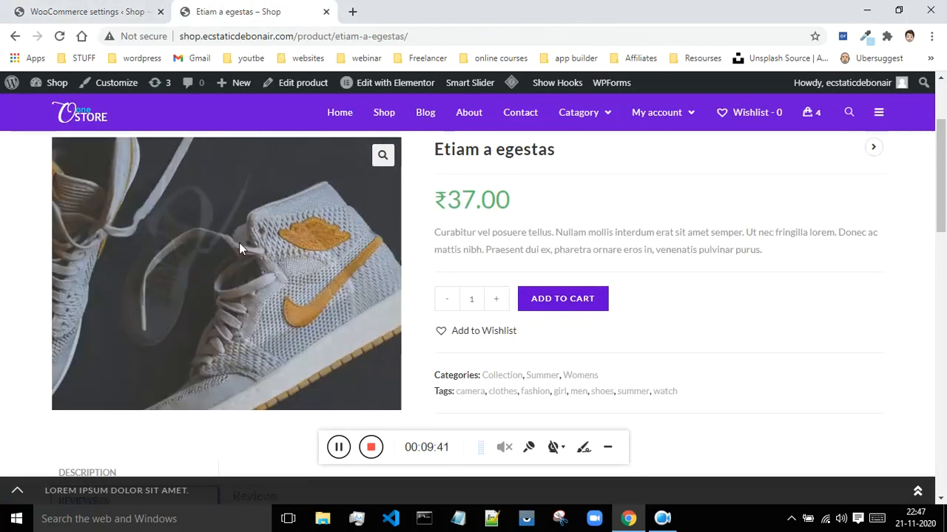
{"action": "left_click", "coordinate": [89, 11]}
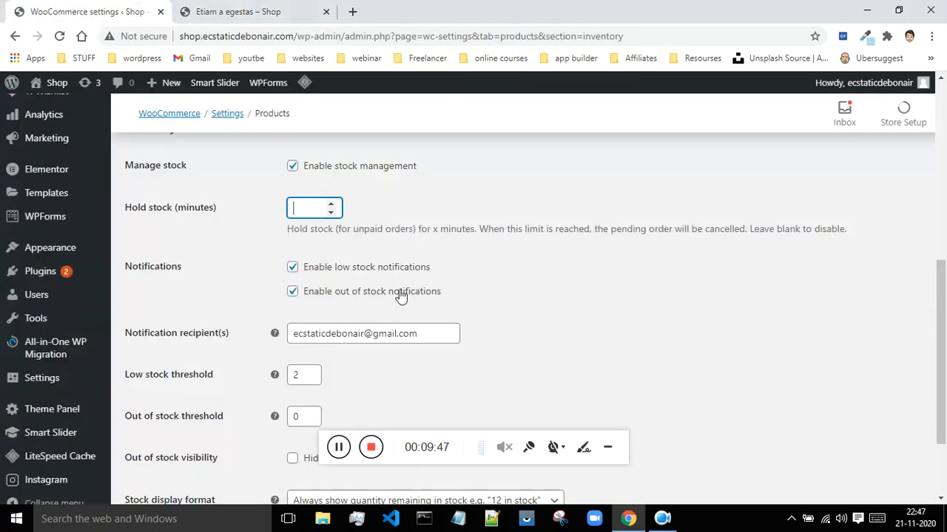
{"action": "scroll", "coordinate": [426, 289], "scroll_direction": "down", "scroll_amount": 1}
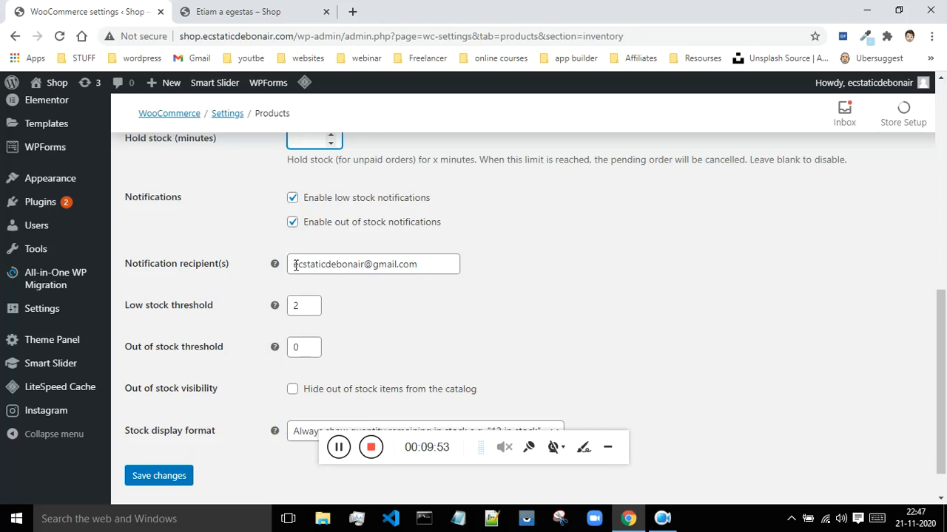
Step: Examine the stock notification recipient setting and go on to the stock threshold options
{"action": "left_click_drag", "start_coordinate": [296, 266], "coordinate": [449, 270]}
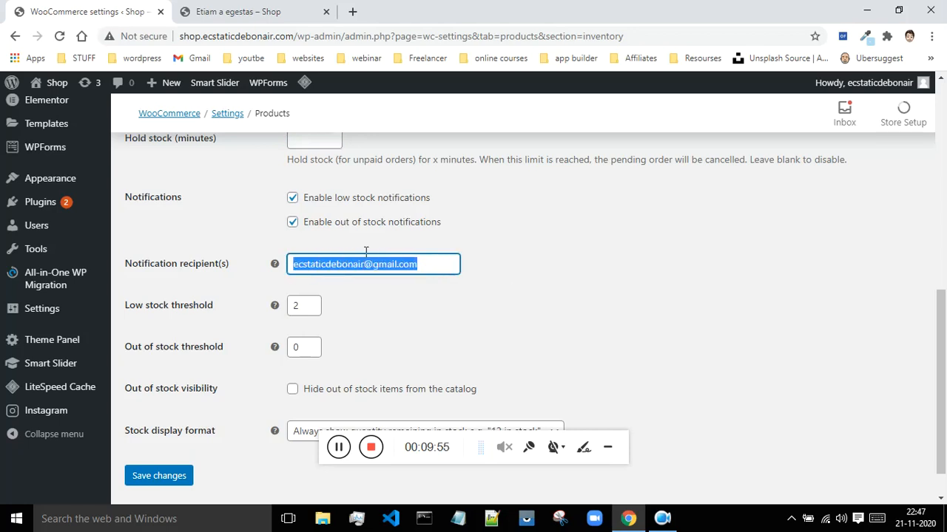
{"action": "left_click", "coordinate": [733, 292]}
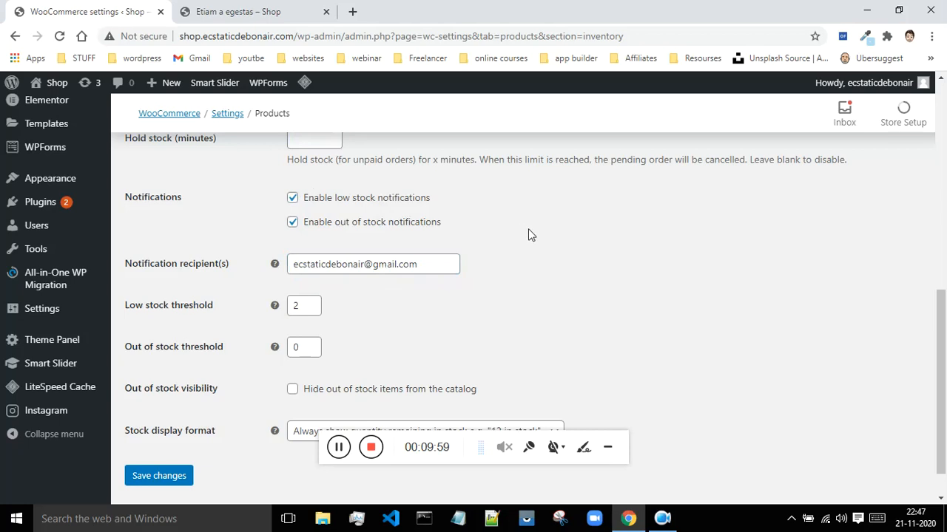
{"action": "scroll", "coordinate": [528, 235], "scroll_direction": "down", "scroll_amount": 1}
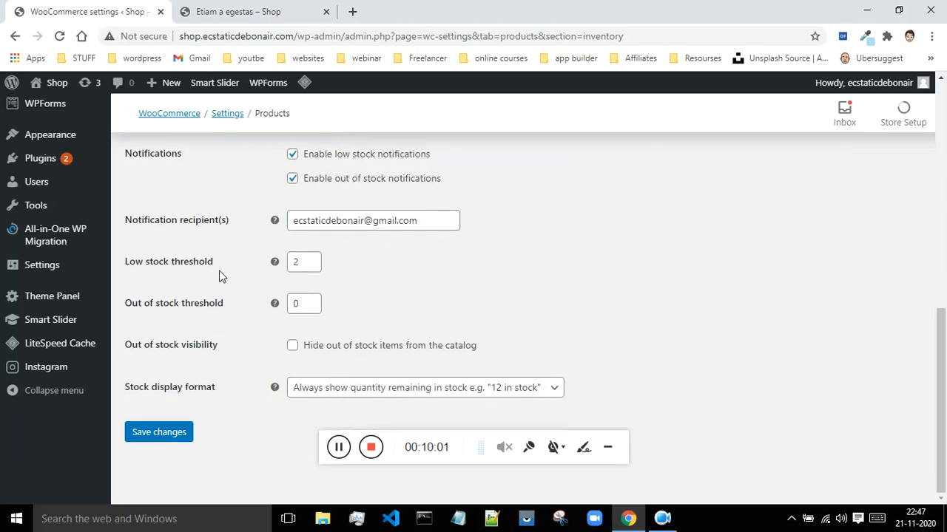
Step: Set the low stock threshold to 10 and hide out of stock items from the catalog
{"action": "left_click", "coordinate": [298, 263]}
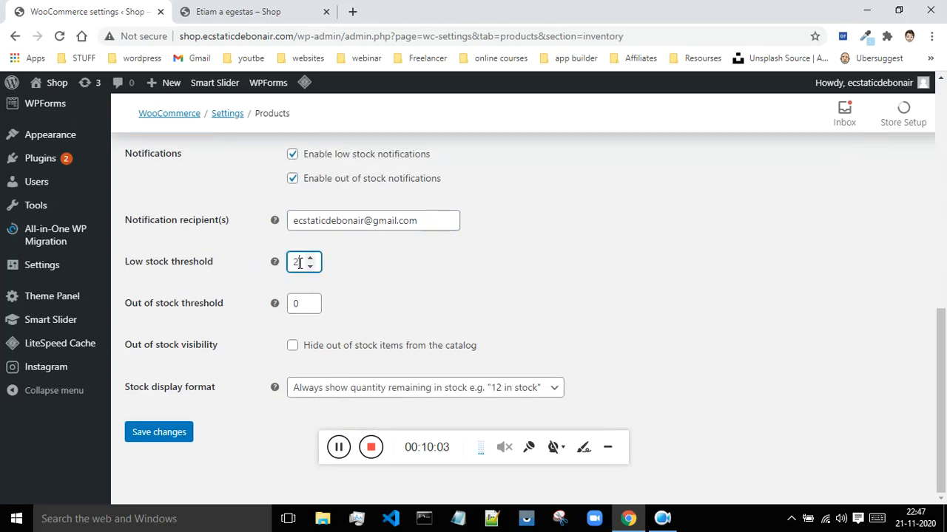
{"action": "left_click", "coordinate": [252, 11]}
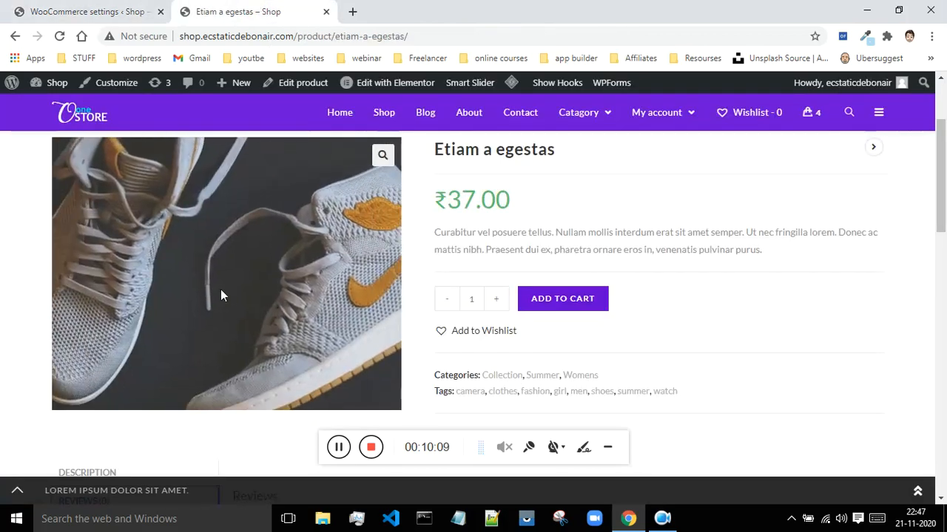
{"action": "left_click", "coordinate": [67, 10]}
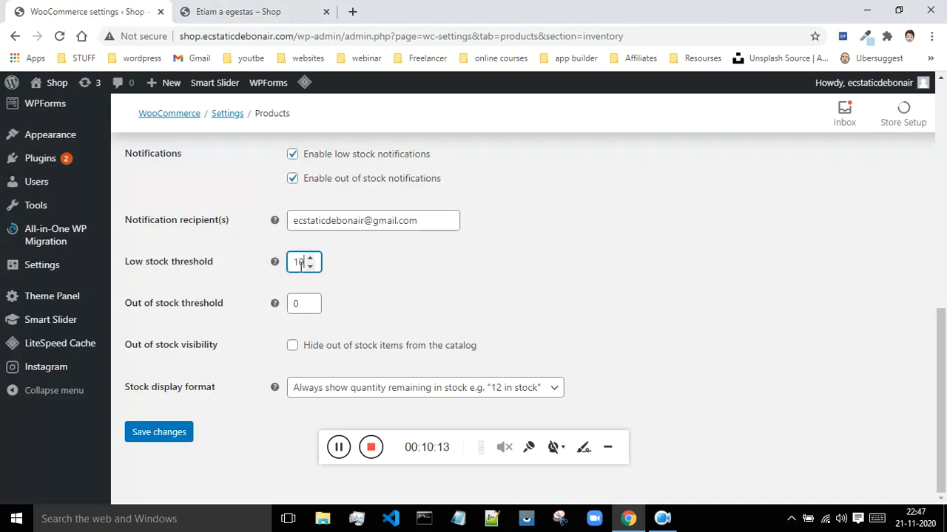
{"action": "left_click", "coordinate": [217, 11]}
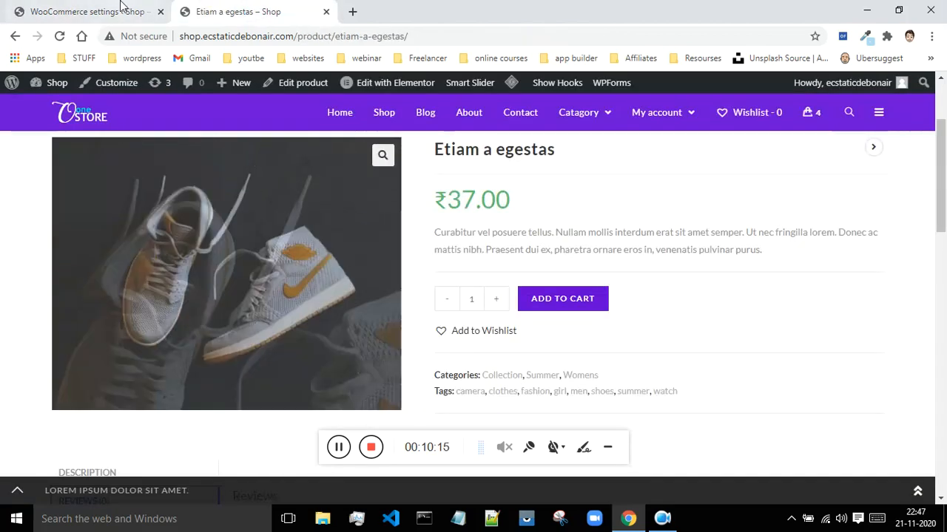
{"action": "left_click", "coordinate": [120, 11]}
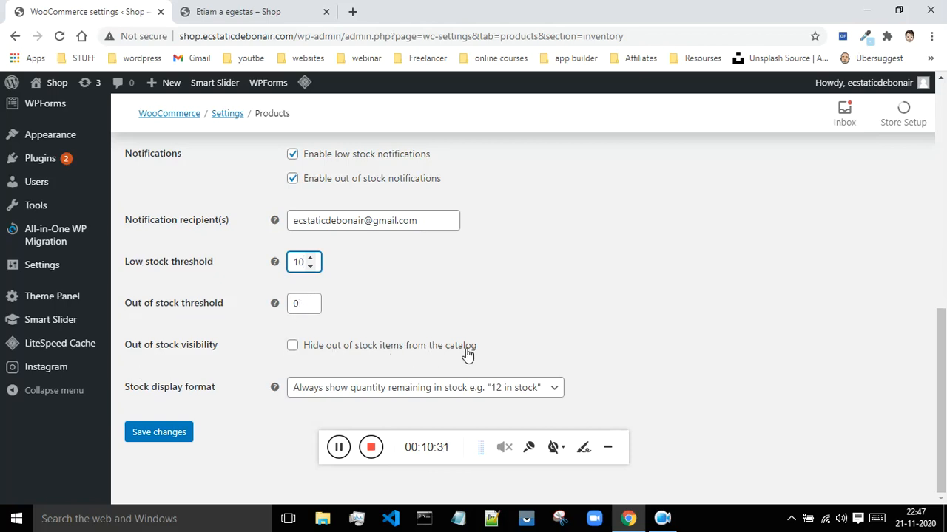
{"action": "left_click", "coordinate": [293, 346]}
Step: Look over the Etiam a egestas product page in relation to out of stock visibility, then return to the Inventory settings
{"action": "key", "text": "ctrl+Tab"}
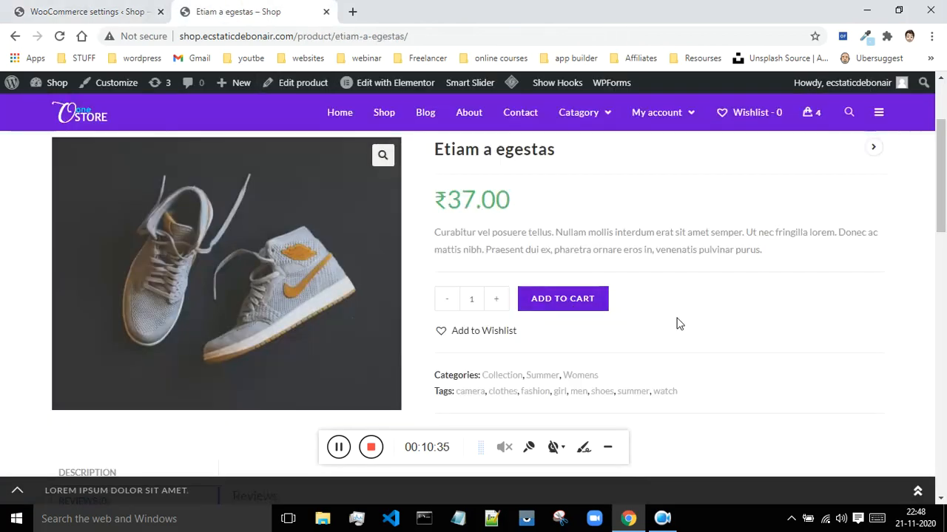
{"action": "scroll", "coordinate": [679, 323], "scroll_direction": "down", "scroll_amount": 1}
{"action": "scroll", "coordinate": [508, 292], "scroll_direction": "down", "scroll_amount": 1}
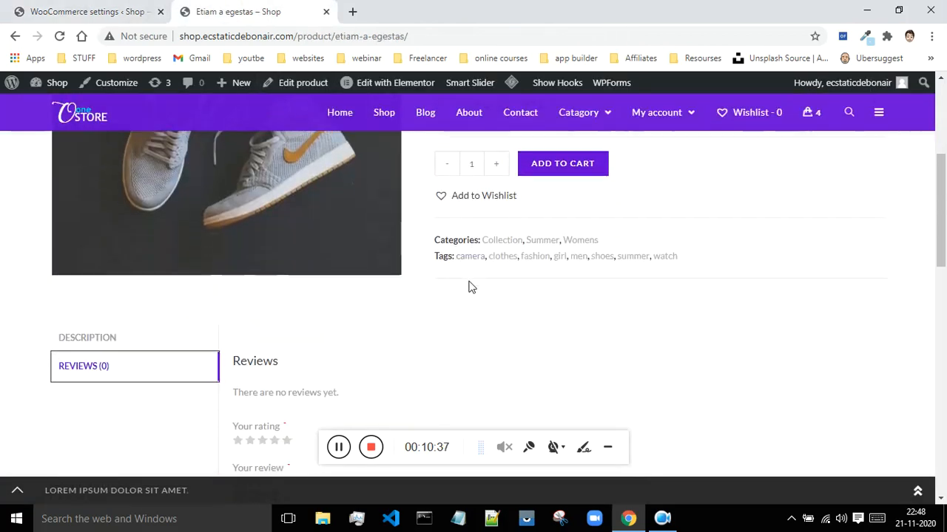
{"action": "scroll", "coordinate": [460, 261], "scroll_direction": "up", "scroll_amount": 1}
{"action": "scroll", "coordinate": [460, 261], "scroll_direction": "up", "scroll_amount": 1}
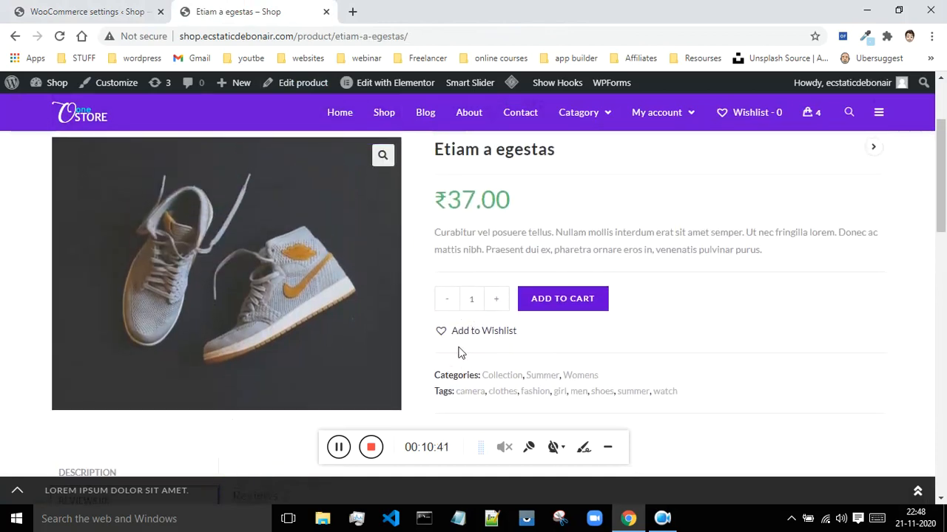
{"action": "key", "text": "ctrl+Tab"}
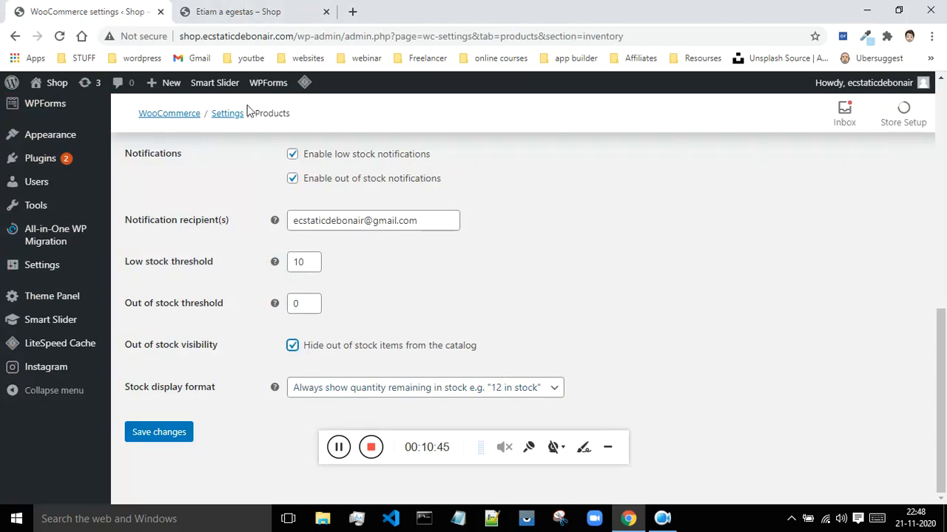
{"action": "key", "text": "ctrl+Tab"}
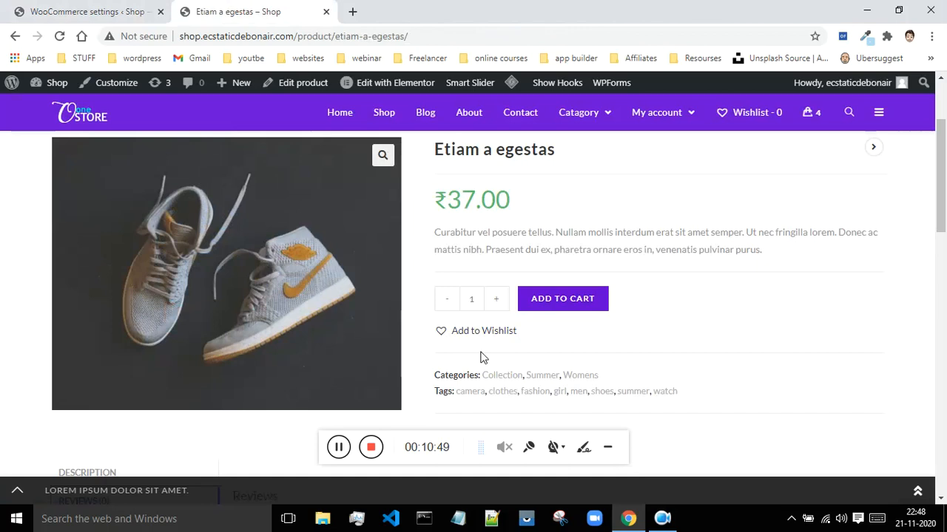
{"action": "key", "text": "ctrl+Tab"}
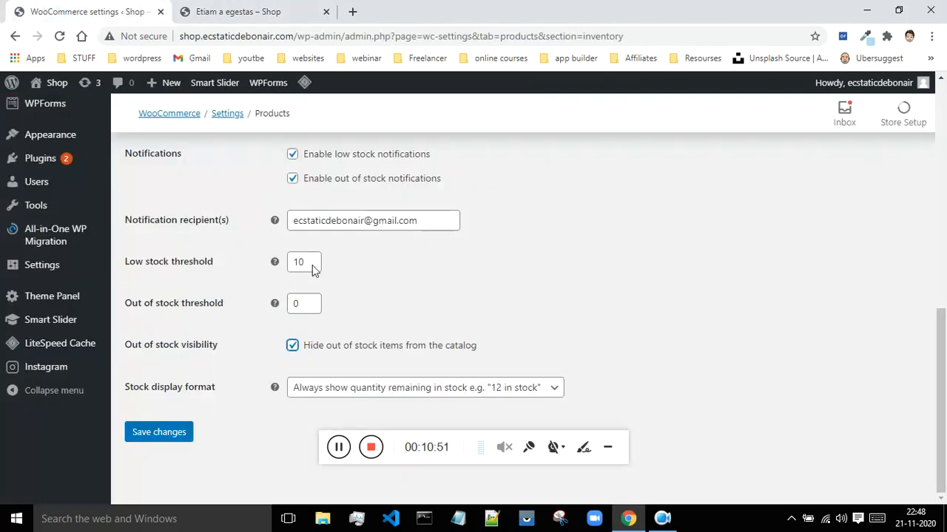
Step: Review the stock display format choices against the product page, leaving the option to always show the remaining quantity
{"action": "scroll", "coordinate": [348, 338], "scroll_direction": "up", "scroll_amount": 3}
{"action": "scroll", "coordinate": [404, 321], "scroll_direction": "down", "scroll_amount": 3}
{"action": "left_click", "coordinate": [515, 394]}
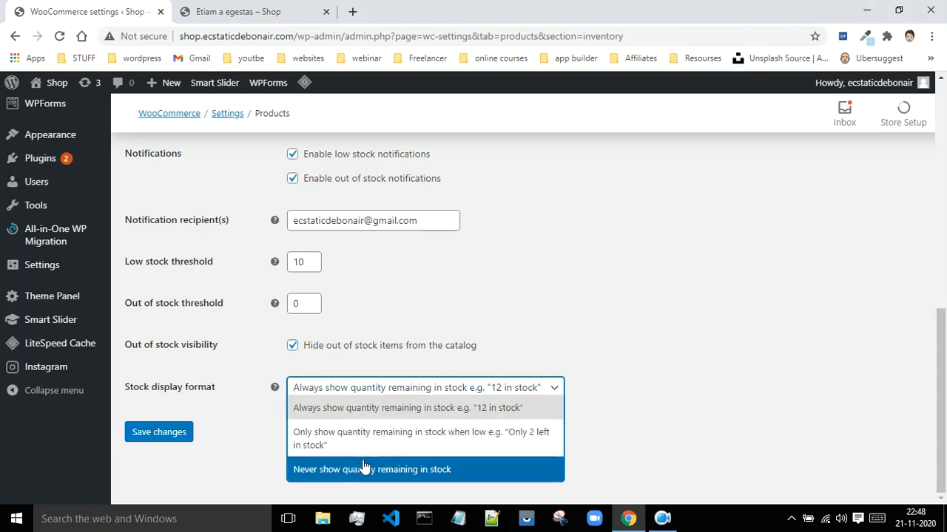
{"action": "key", "text": "ctrl+Tab"}
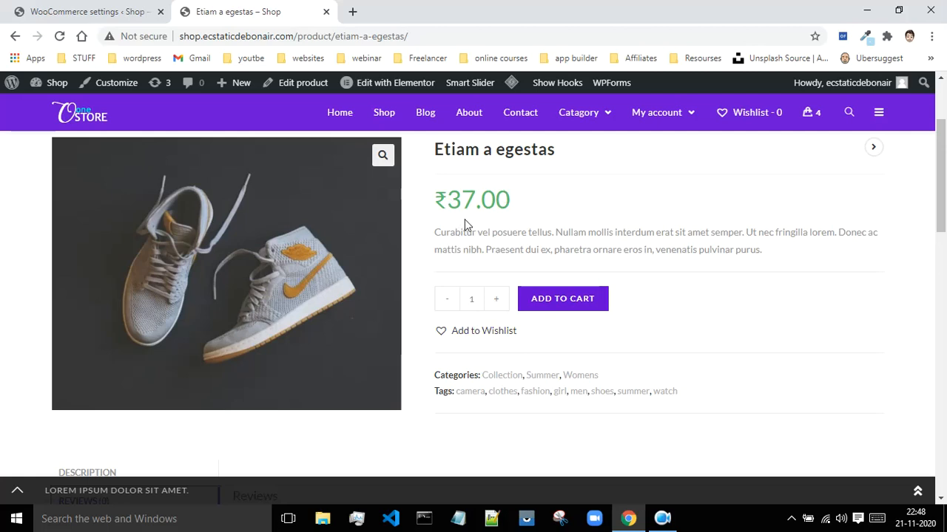
{"action": "left_click", "coordinate": [89, 11]}
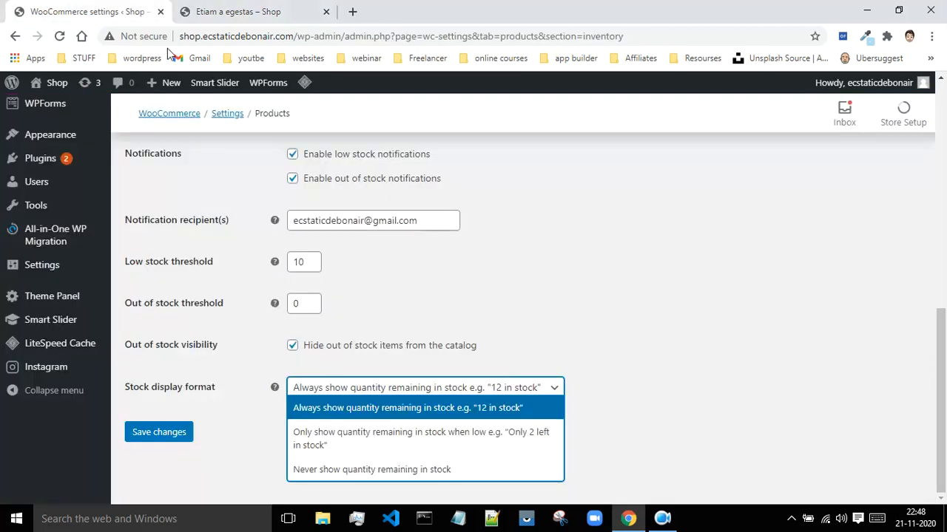
{"action": "left_click", "coordinate": [699, 302]}
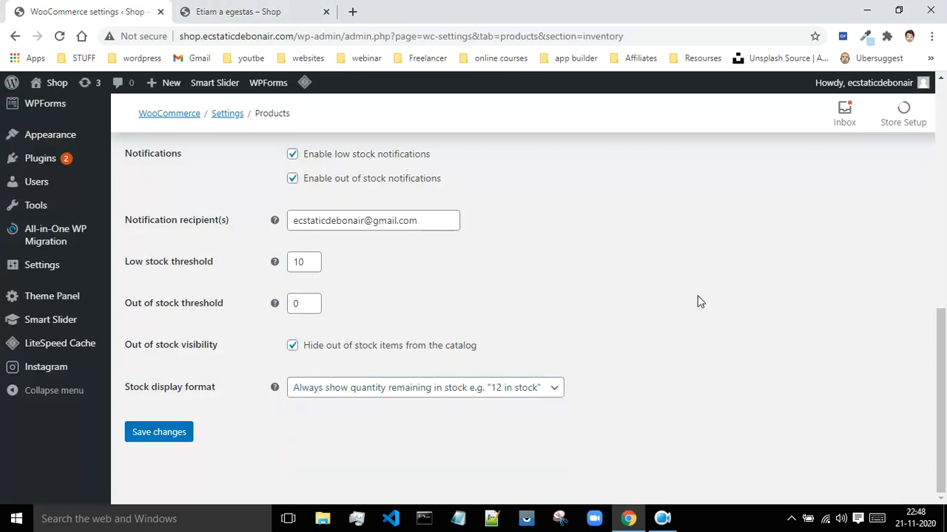
Step: Save the Inventory settings
{"action": "scroll", "coordinate": [692, 311], "scroll_direction": "up", "scroll_amount": 2}
{"action": "scroll", "coordinate": [691, 310], "scroll_direction": "down", "scroll_amount": 3}
{"action": "left_click", "coordinate": [167, 443]}
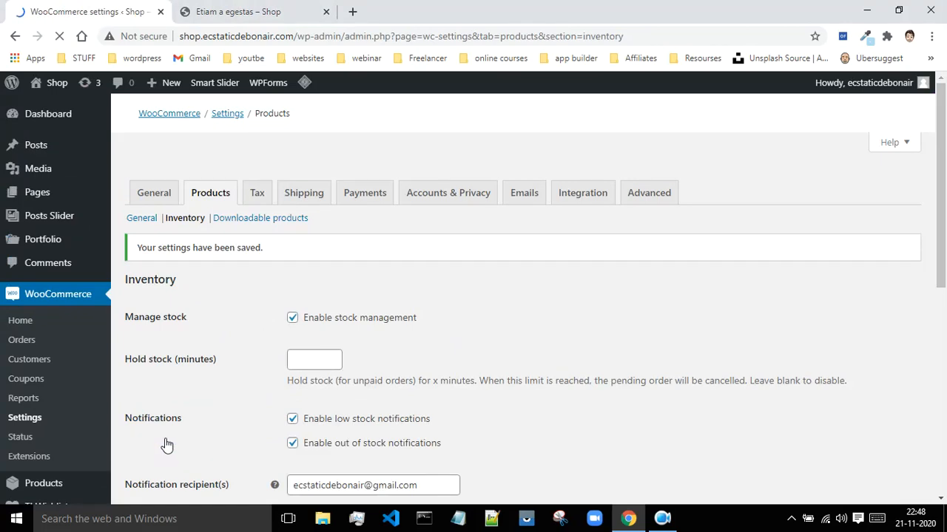
Step: Open the Downloadable products section of the Products settings and go to its download and access options
{"action": "scroll", "coordinate": [354, 309], "scroll_direction": "down", "scroll_amount": 4}
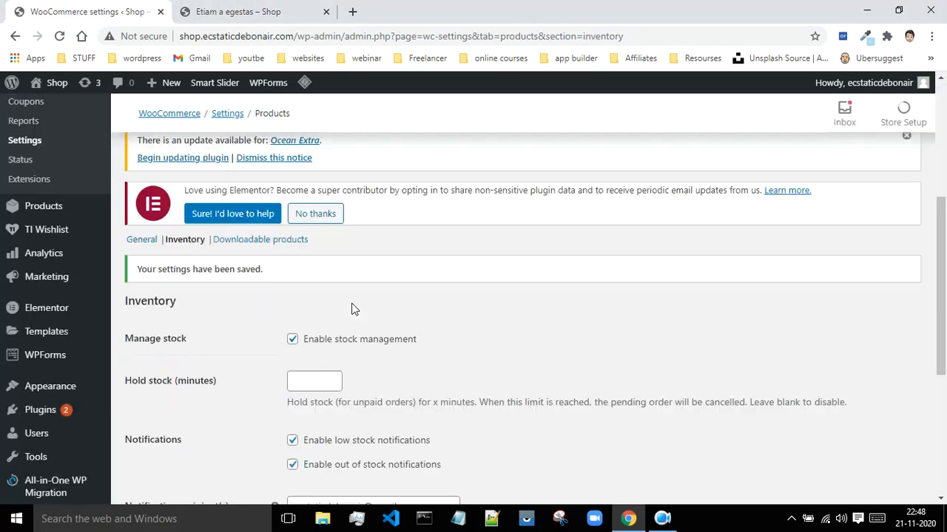
{"action": "left_click", "coordinate": [265, 241]}
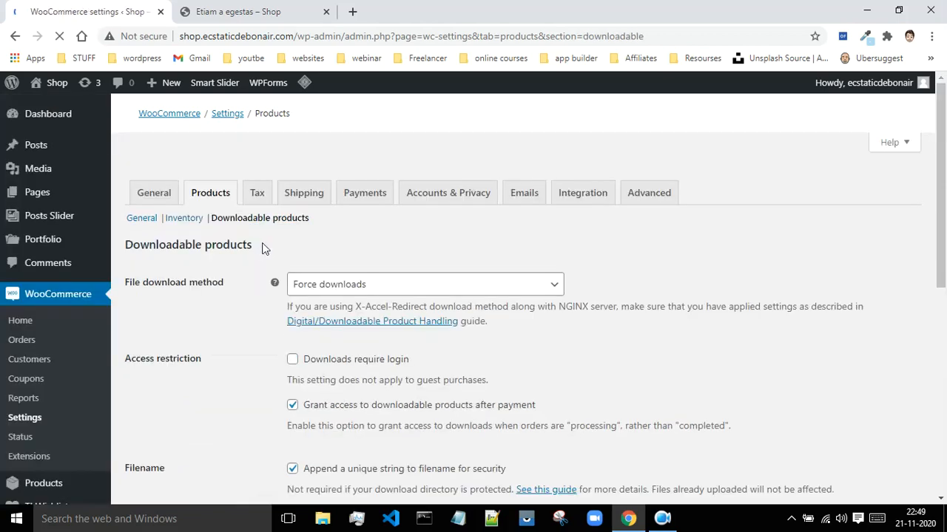
{"action": "scroll", "coordinate": [709, 268], "scroll_direction": "down", "scroll_amount": 5}
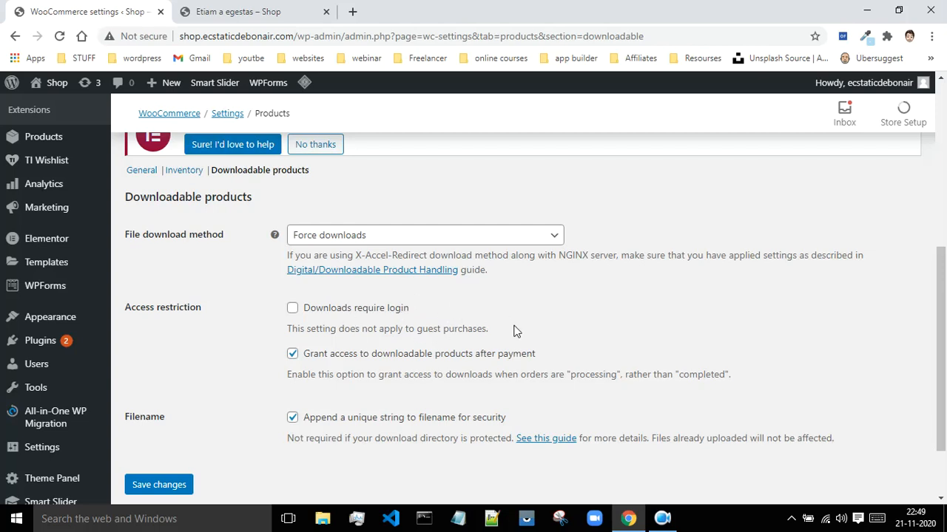
{"action": "left_click", "coordinate": [662, 519]}
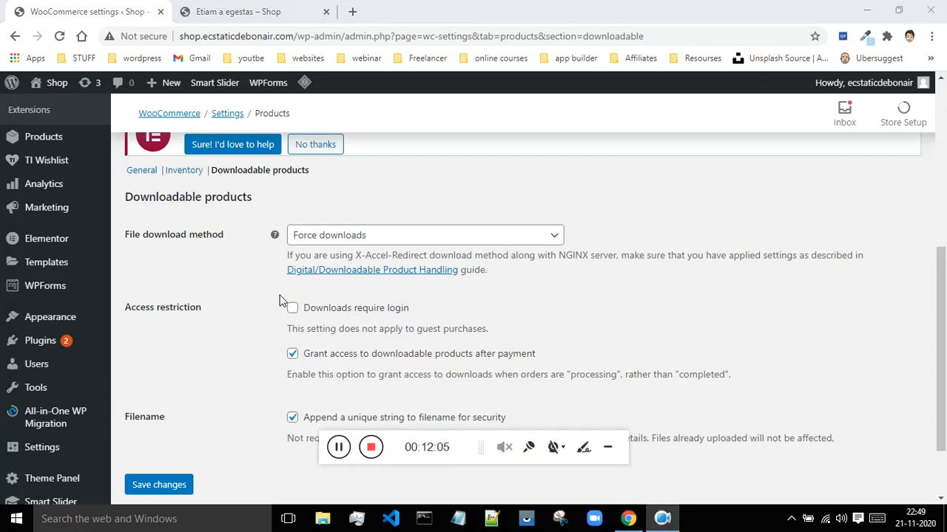
Step: Require login for downloads and choose Force downloads as the file download method
{"action": "left_click", "coordinate": [292, 309]}
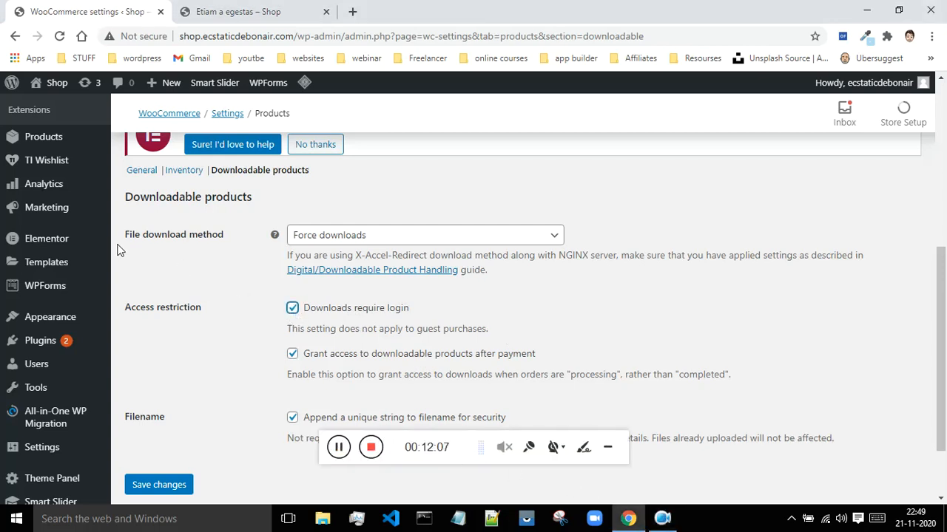
{"action": "left_click", "coordinate": [429, 237]}
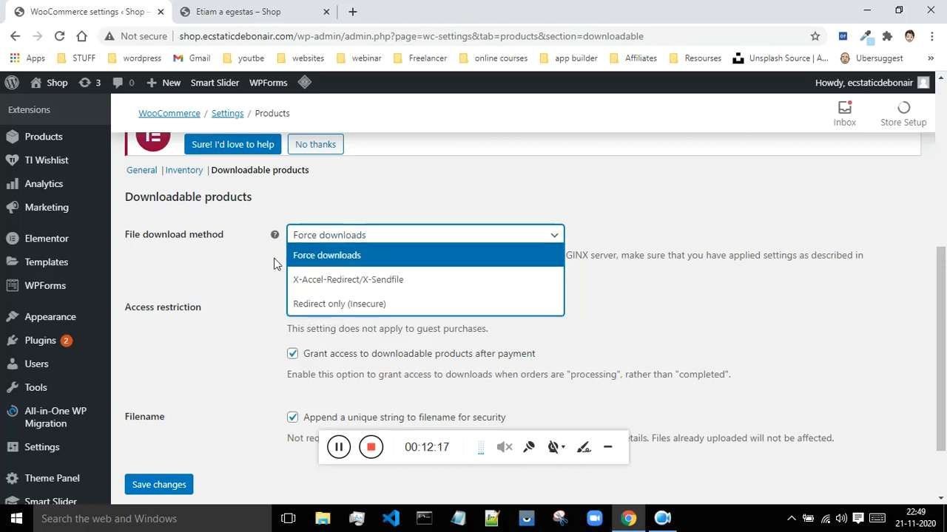
{"action": "left_click", "coordinate": [326, 260]}
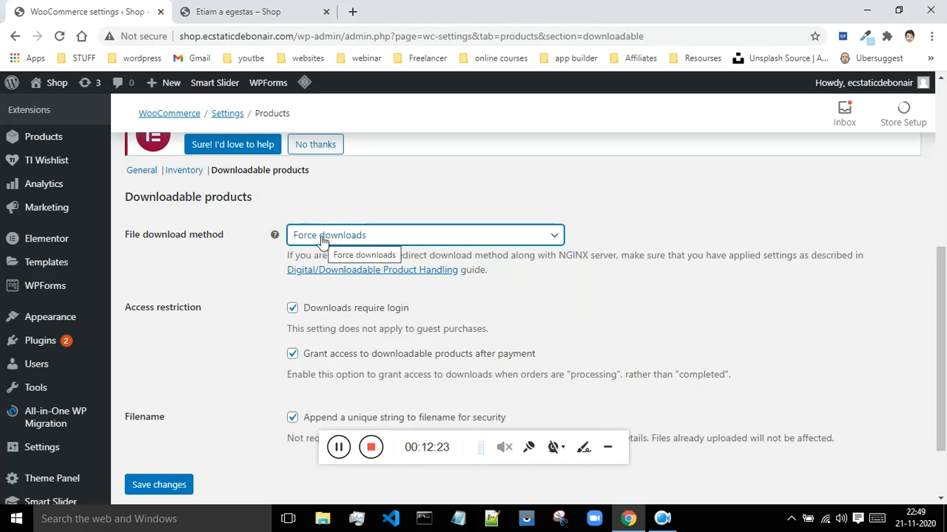
Step: Switch granting access to downloadable products after payment off and on again, and save the Downloadable products settings
{"action": "scroll", "coordinate": [644, 287], "scroll_direction": "down", "scroll_amount": 1}
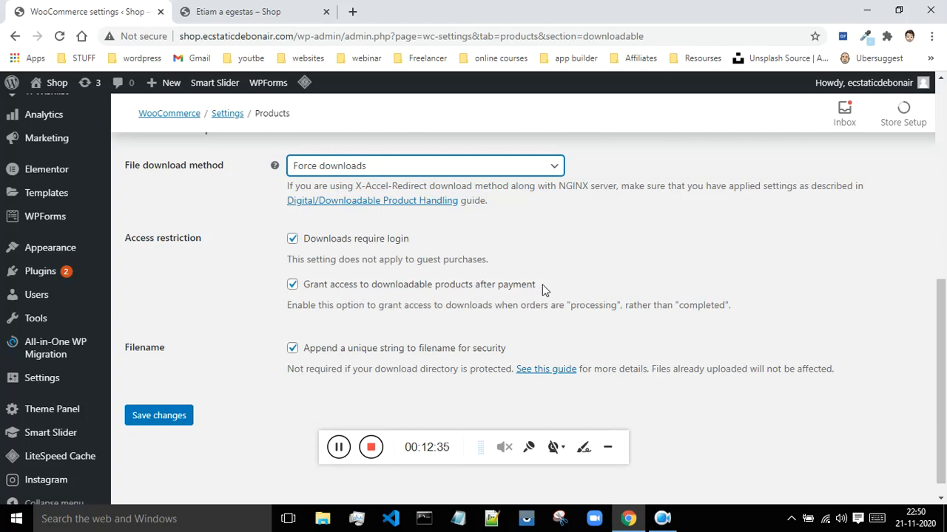
{"action": "left_click", "coordinate": [288, 287]}
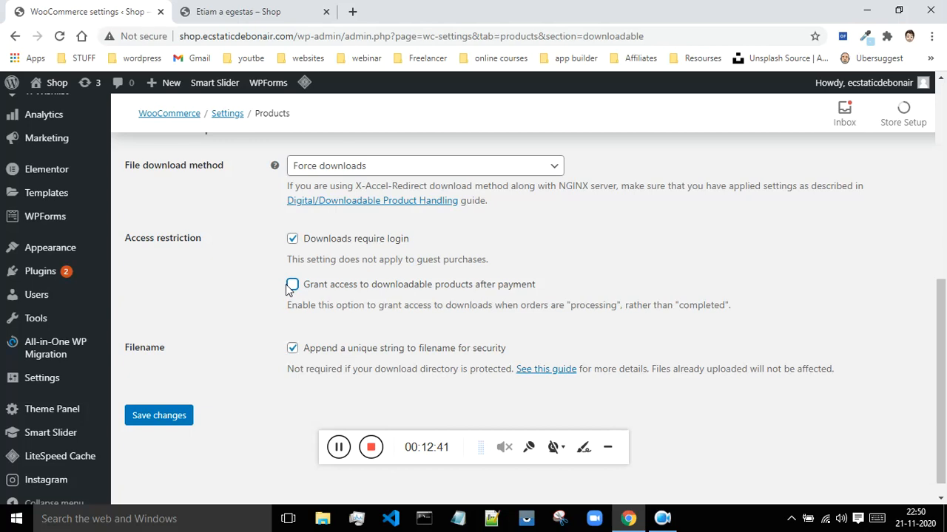
{"action": "left_click", "coordinate": [296, 292]}
{"action": "left_click", "coordinate": [157, 416]}
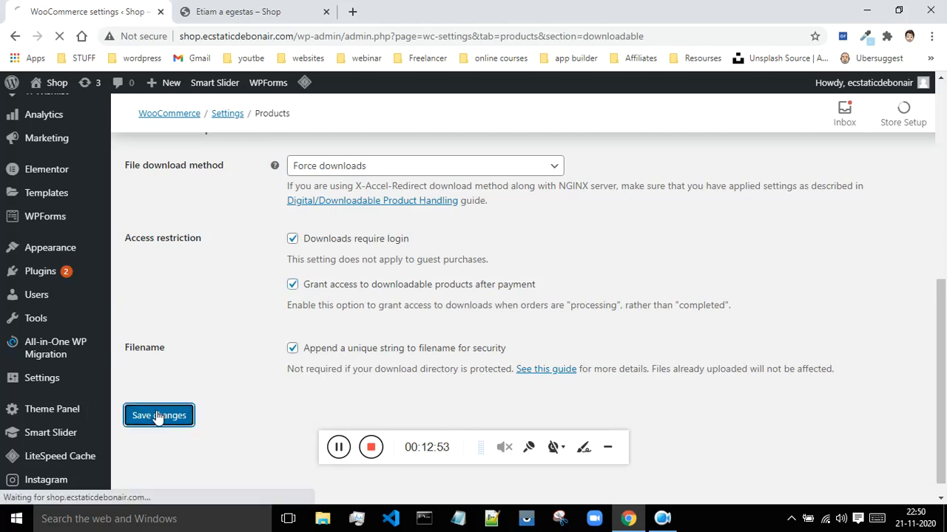